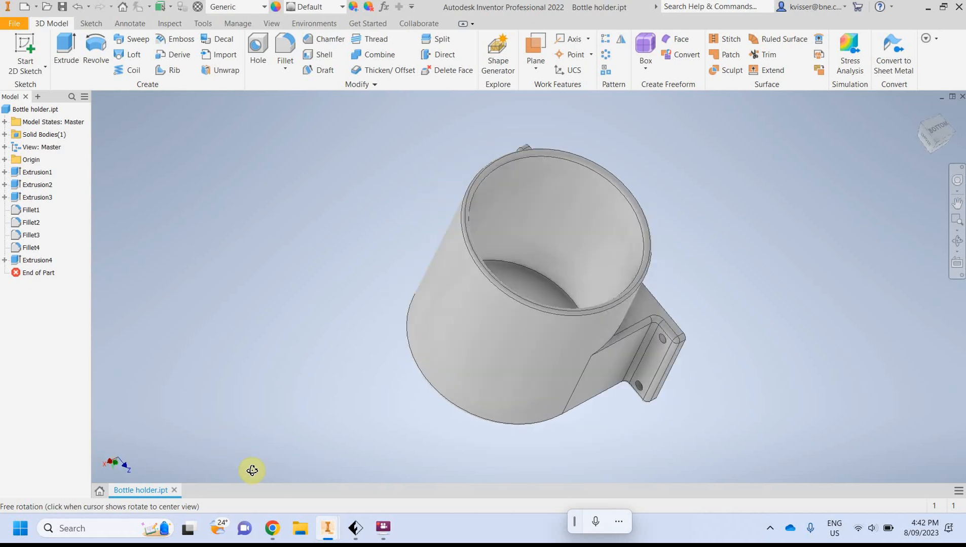
Start a CAD-format export of the bottle holder part and choose the STL file type
{"action": "left_click_drag", "start_coordinate": [312, 339], "coordinate": [407, 269]}
{"action": "key", "text": "Escape"}
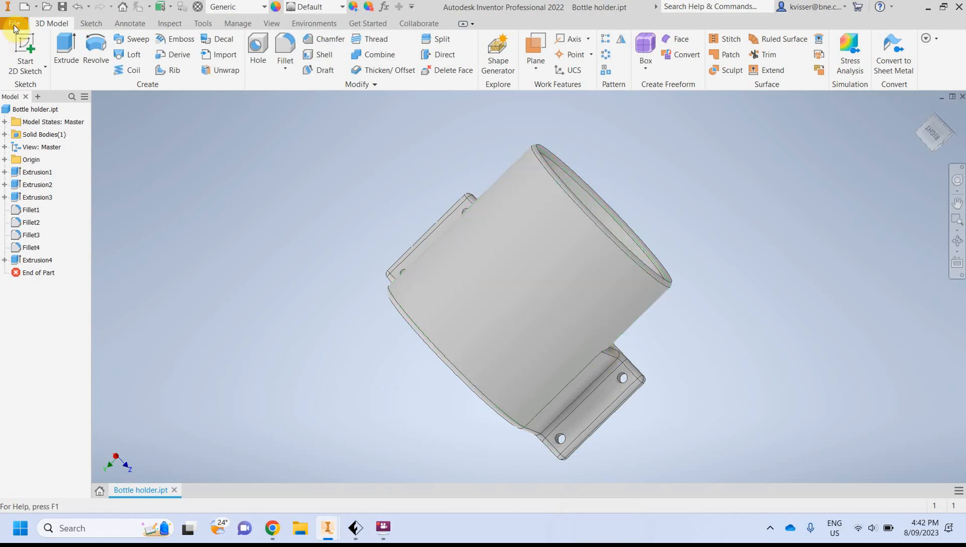
{"action": "left_click", "coordinate": [13, 25]}
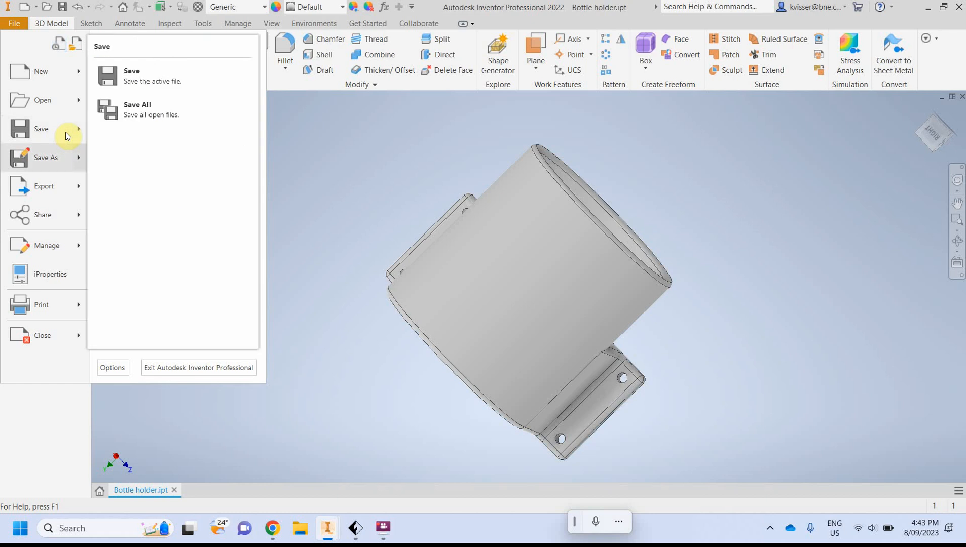
{"action": "mouse_move", "coordinate": [74, 191]}
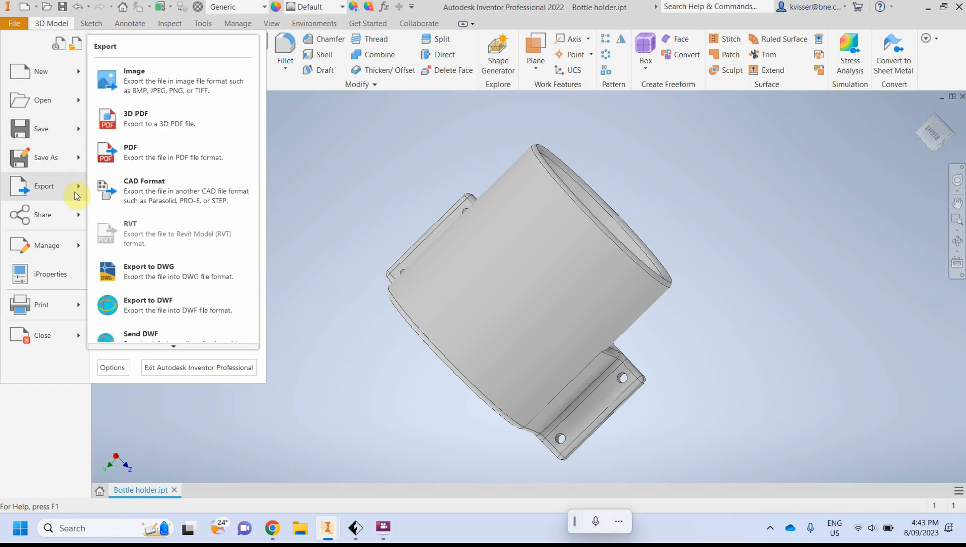
{"action": "left_click", "coordinate": [163, 191]}
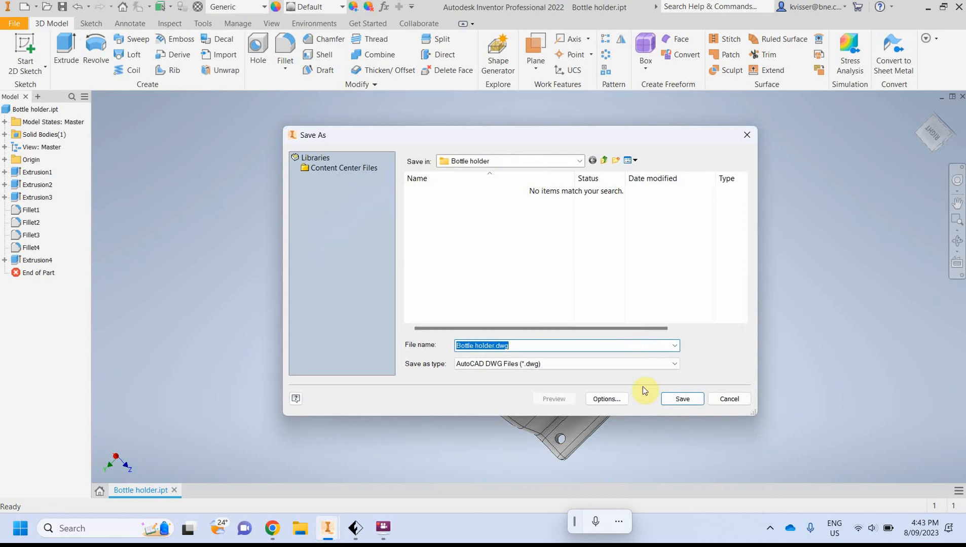
{"action": "left_click", "coordinate": [651, 364]}
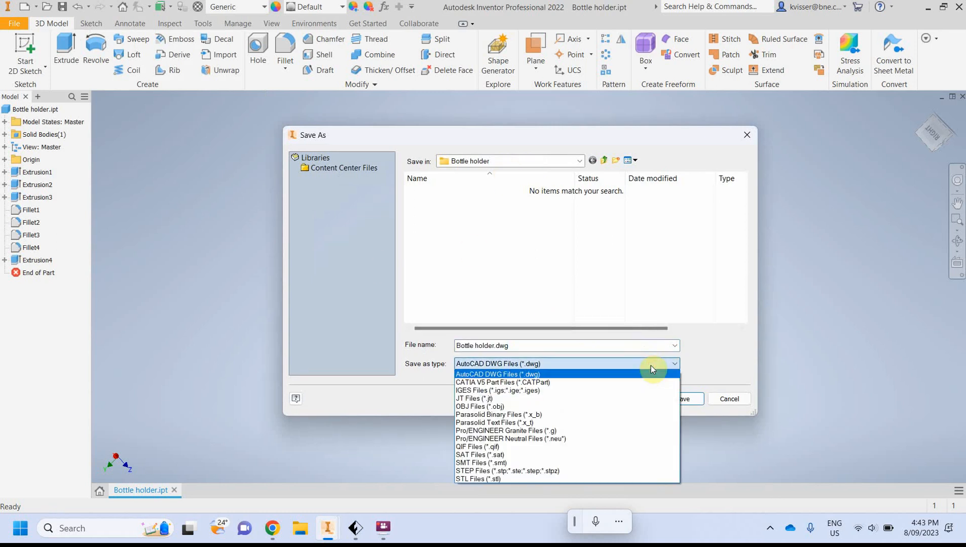
{"action": "left_click", "coordinate": [470, 481]}
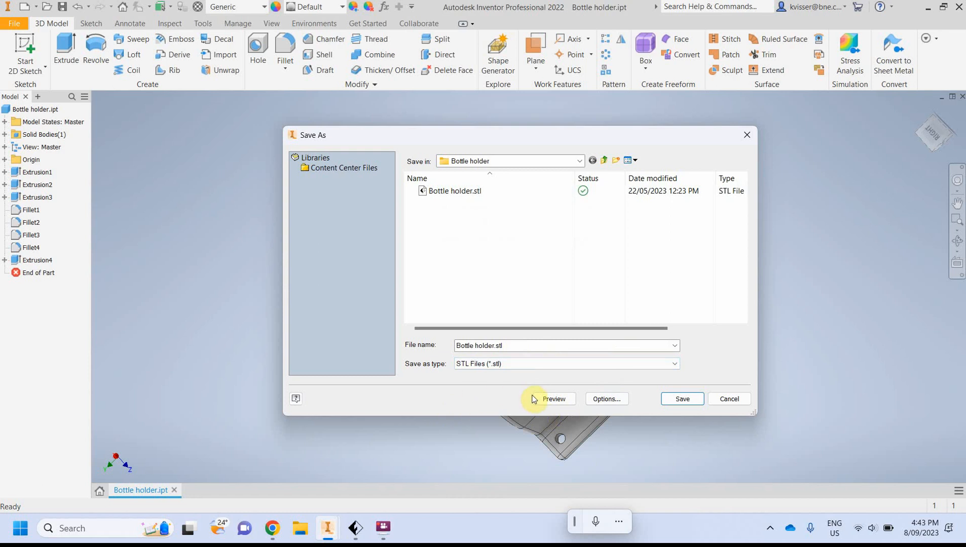
Open the STL export options, accept them, and save the file as Bottle holder.stl
{"action": "left_click", "coordinate": [610, 400]}
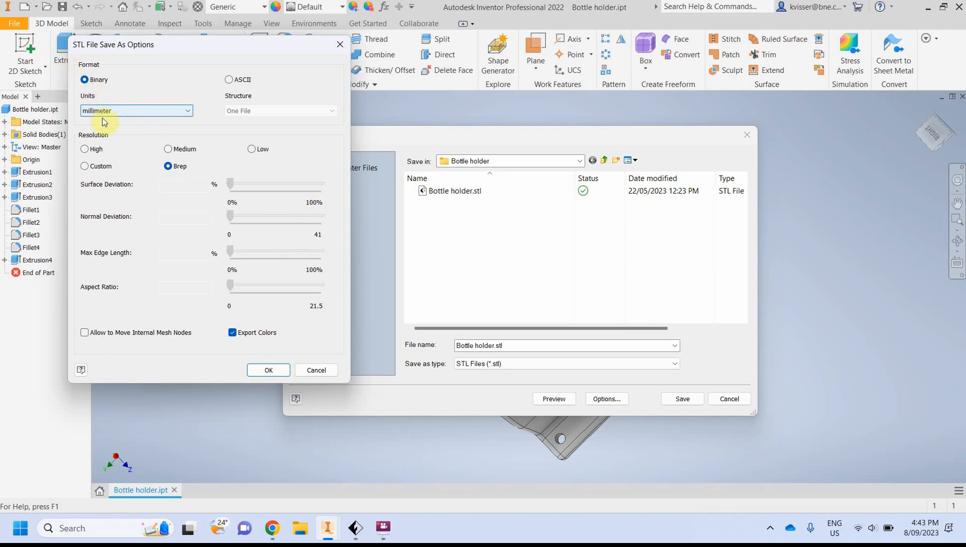
{"action": "left_click", "coordinate": [268, 370]}
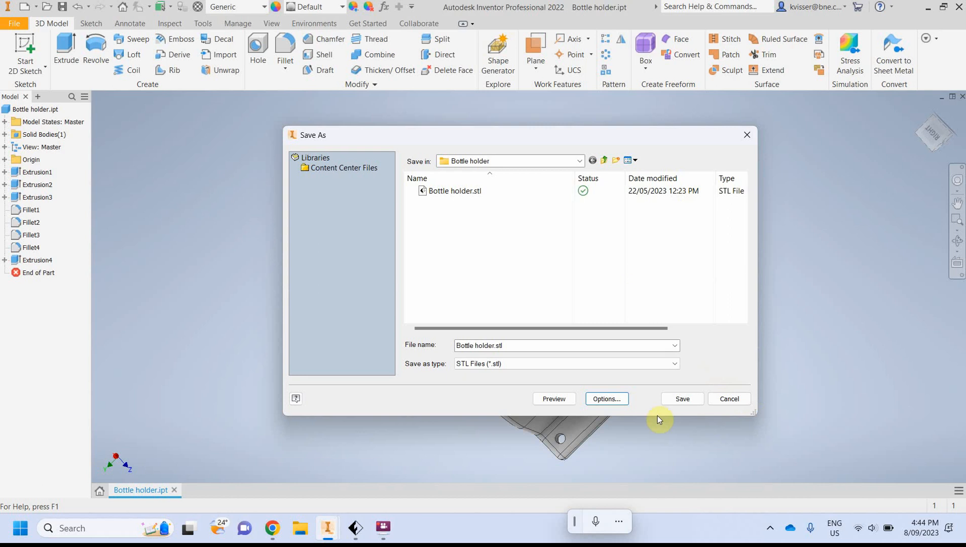
{"action": "left_click", "coordinate": [720, 400]}
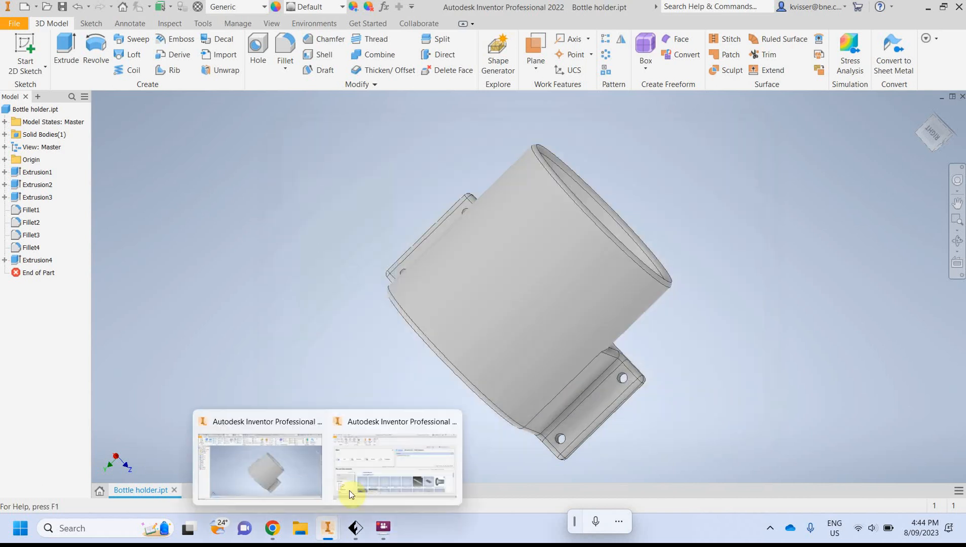
Switch to FlashPrint and maximize its window
{"action": "mouse_move", "coordinate": [354, 539]}
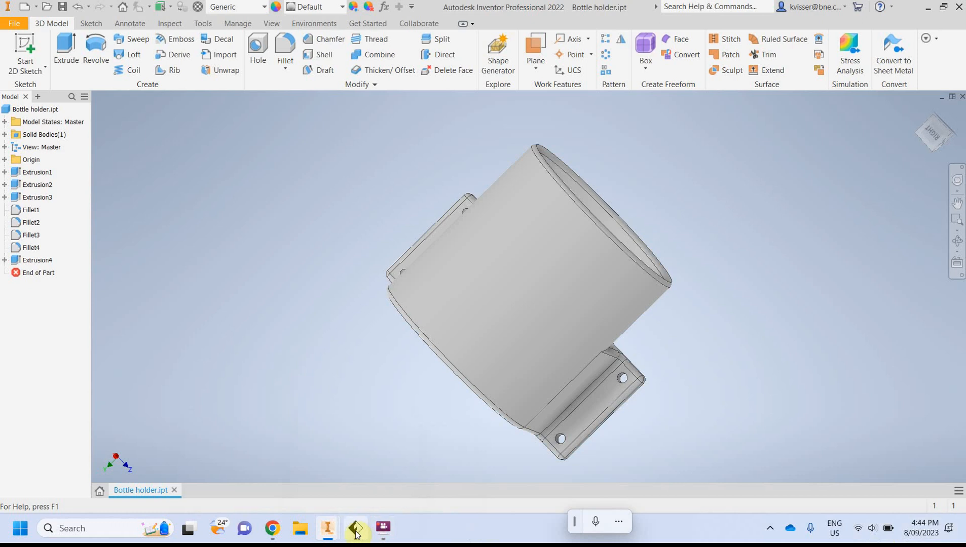
{"action": "left_click", "coordinate": [355, 530]}
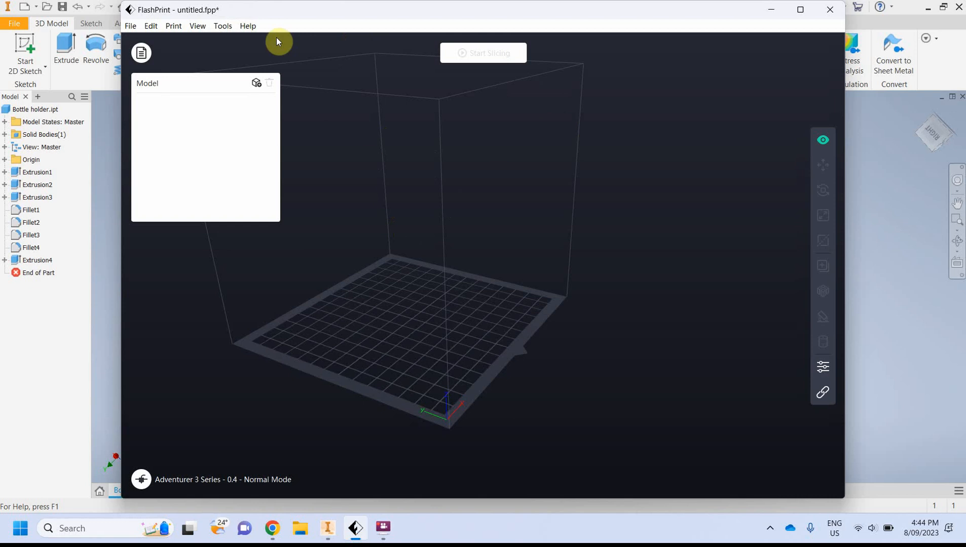
{"action": "left_click", "coordinate": [800, 10]}
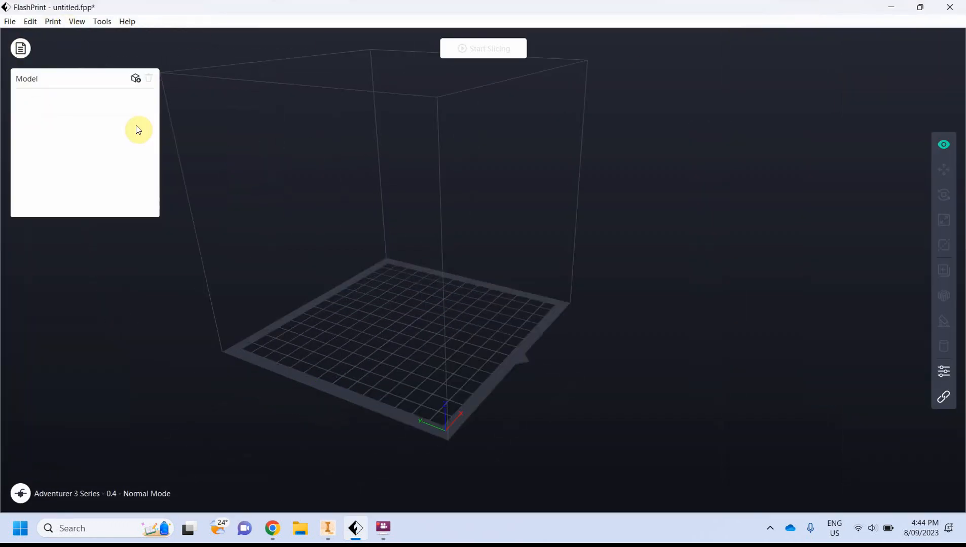
Load Bottle holder.stl from the Bottle holder folder onto the build plate
{"action": "left_click", "coordinate": [20, 49]}
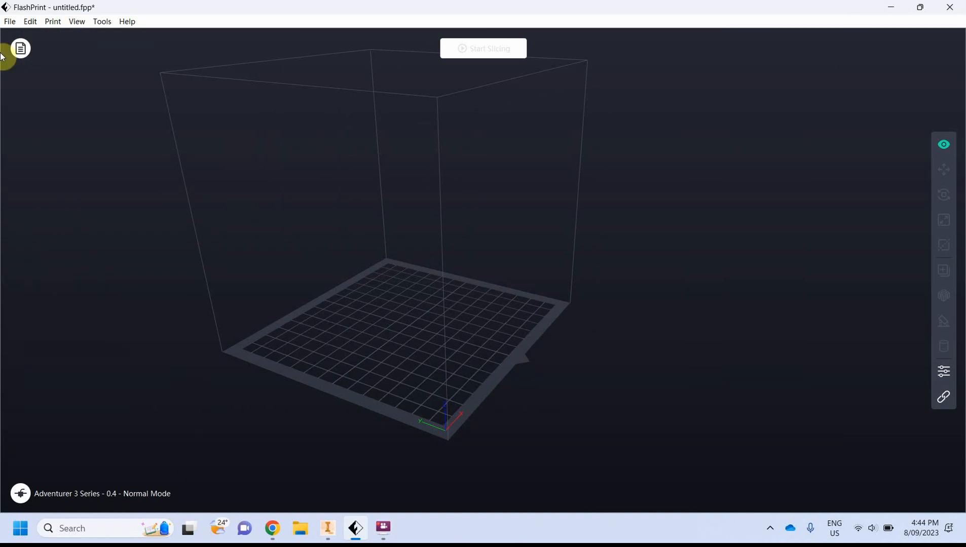
{"action": "left_click_drag", "start_coordinate": [181, 169], "coordinate": [220, 165]}
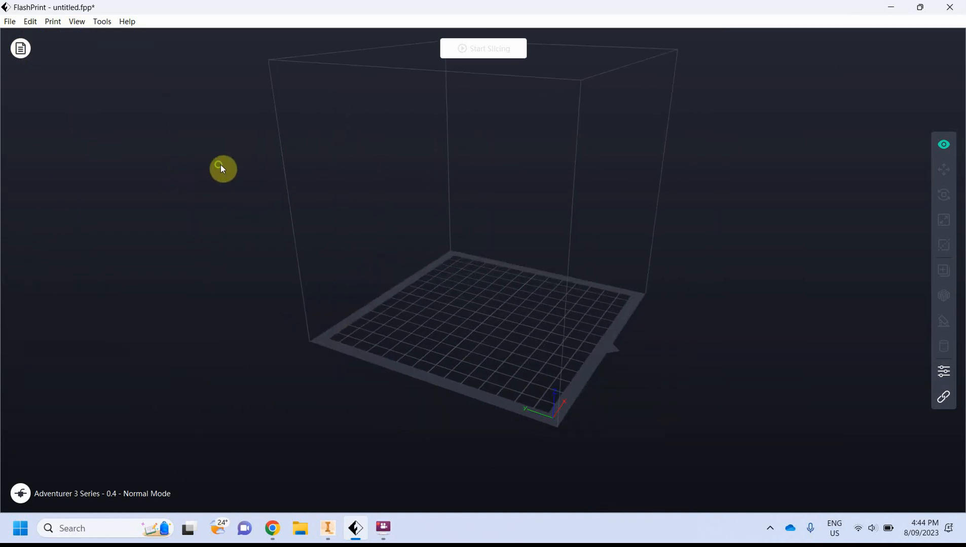
{"action": "left_click", "coordinate": [27, 52]}
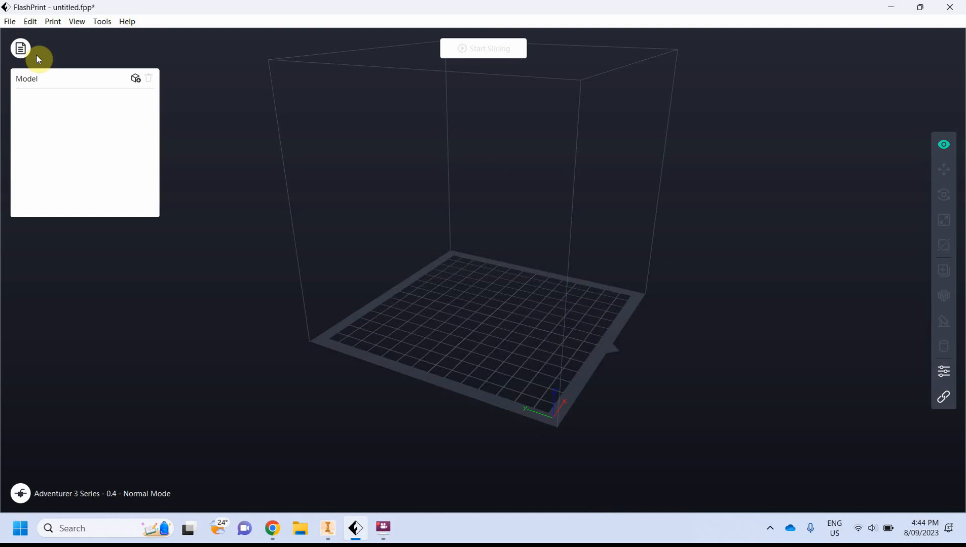
{"action": "left_click", "coordinate": [137, 79]}
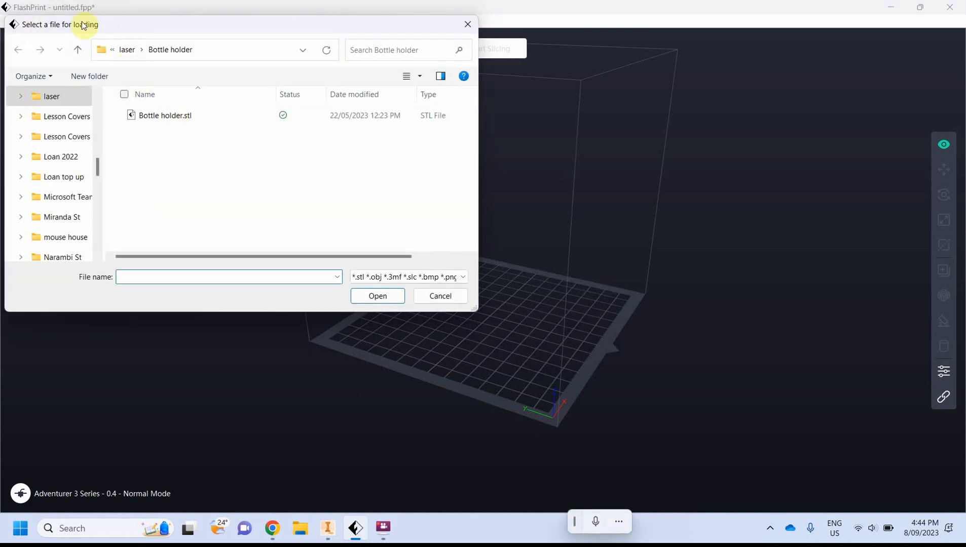
{"action": "double_click", "coordinate": [185, 118]}
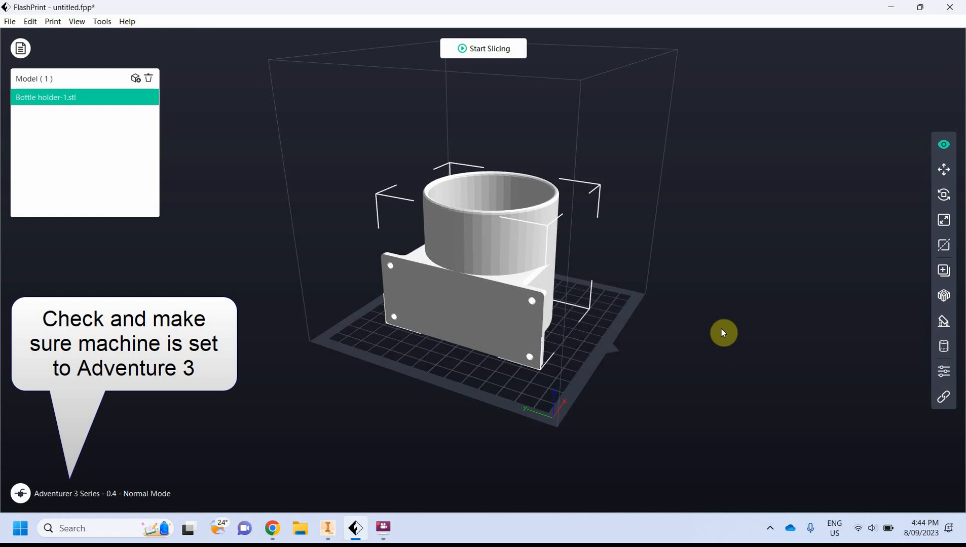
Orbit around the loaded model to inspect its orientation on the build plate
{"action": "left_click_drag", "start_coordinate": [723, 332], "coordinate": [674, 339]}
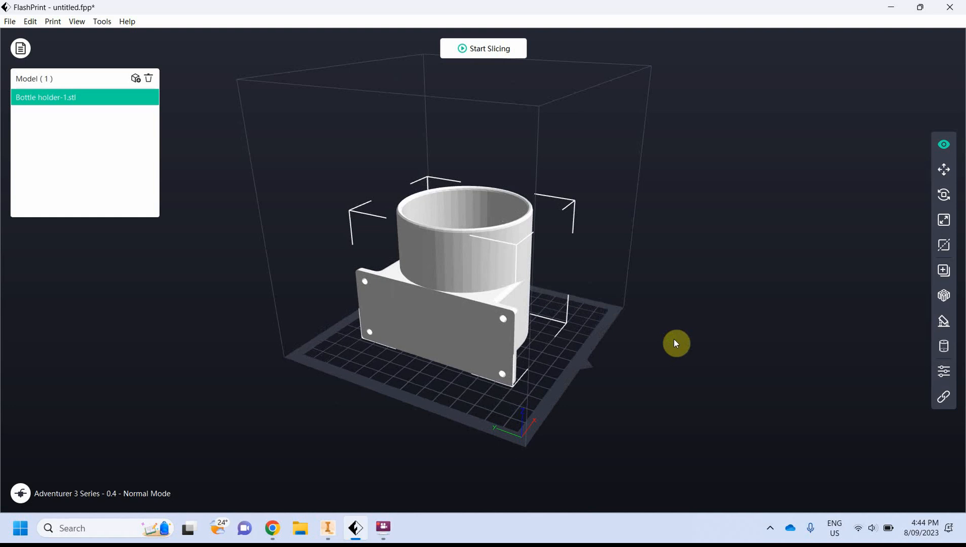
{"action": "right_click", "coordinate": [692, 307]}
{"action": "left_click", "coordinate": [678, 273]}
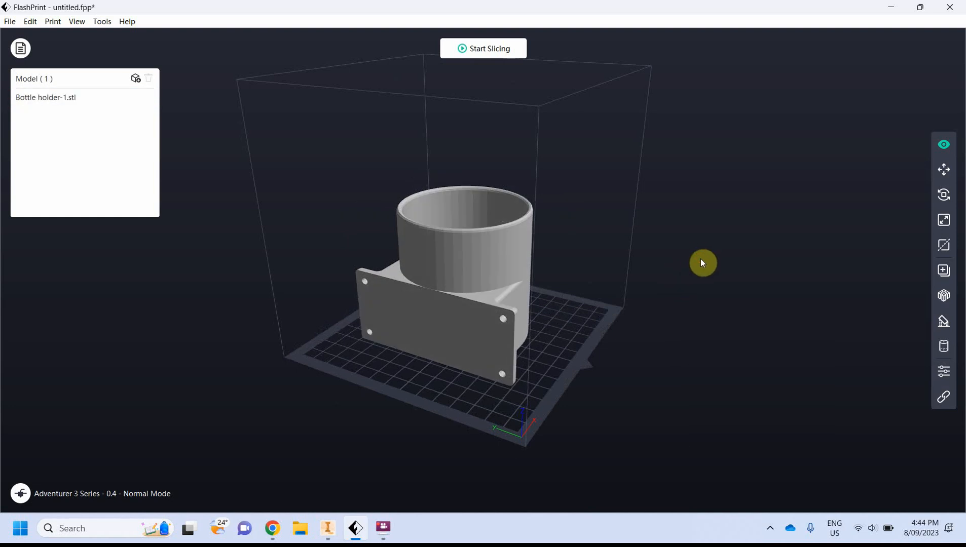
{"action": "left_click_drag", "start_coordinate": [697, 283], "coordinate": [453, 306]}
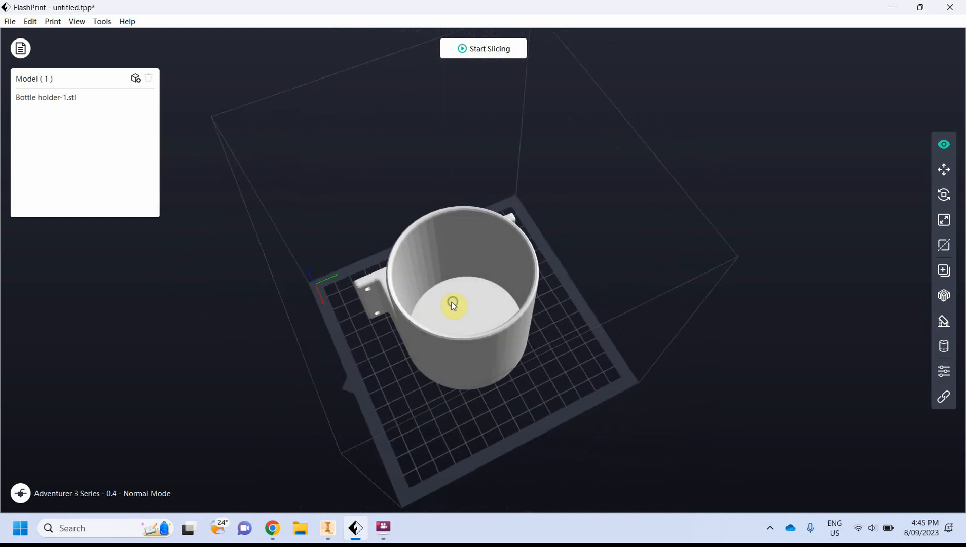
{"action": "left_click_drag", "start_coordinate": [481, 228], "coordinate": [461, 242]}
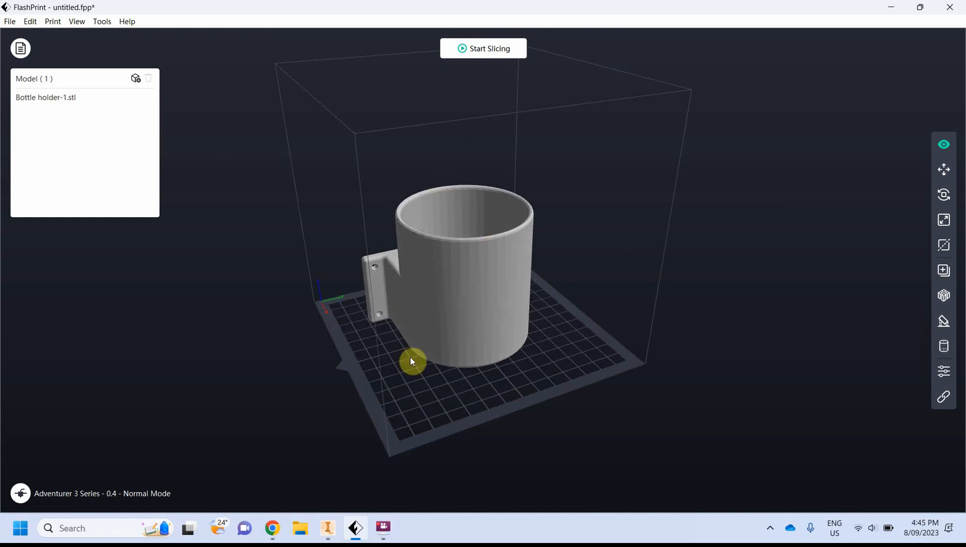
{"action": "left_click_drag", "start_coordinate": [650, 353], "coordinate": [493, 270]}
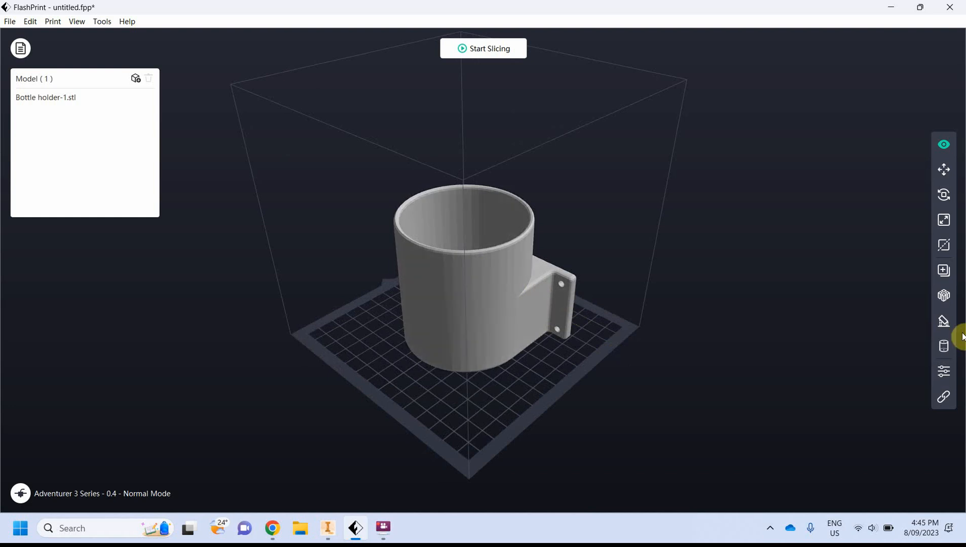
Try rotating the model about the X axis in 90° increments with the Rotate tool
{"action": "left_click", "coordinate": [944, 196]}
{"action": "left_click", "coordinate": [465, 260]}
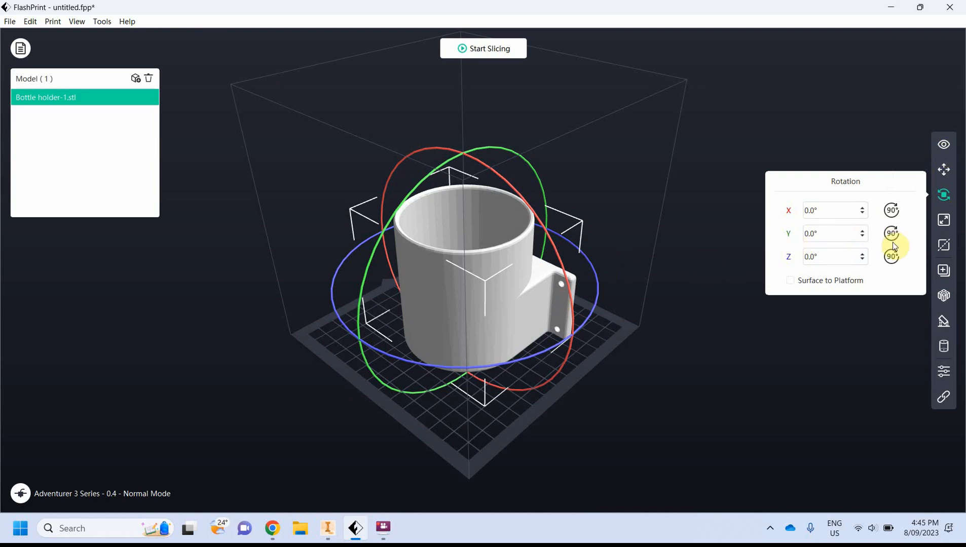
{"action": "left_click", "coordinate": [890, 211]}
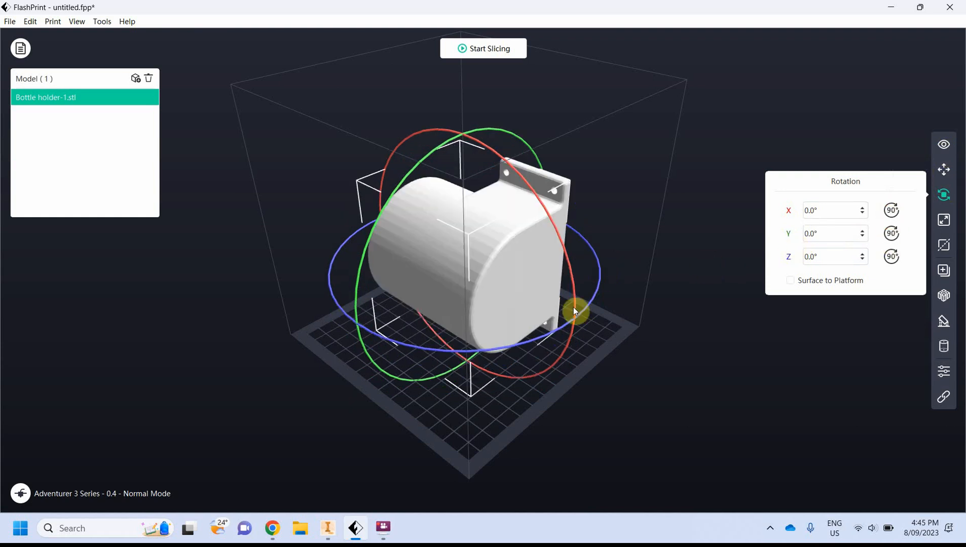
{"action": "left_click_drag", "start_coordinate": [399, 342], "coordinate": [465, 325]}
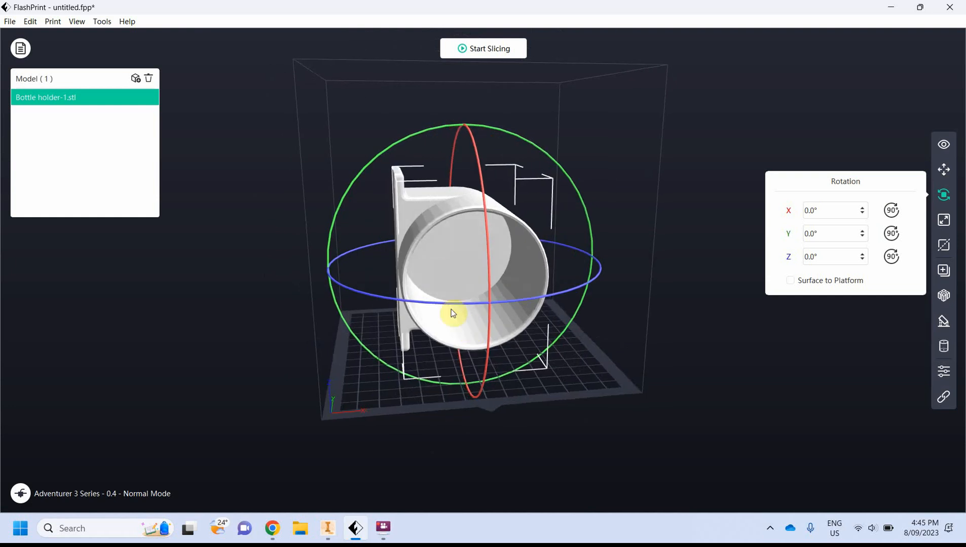
{"action": "left_click", "coordinate": [891, 211]}
{"action": "left_click", "coordinate": [891, 211]}
{"action": "left_click", "coordinate": [892, 211]}
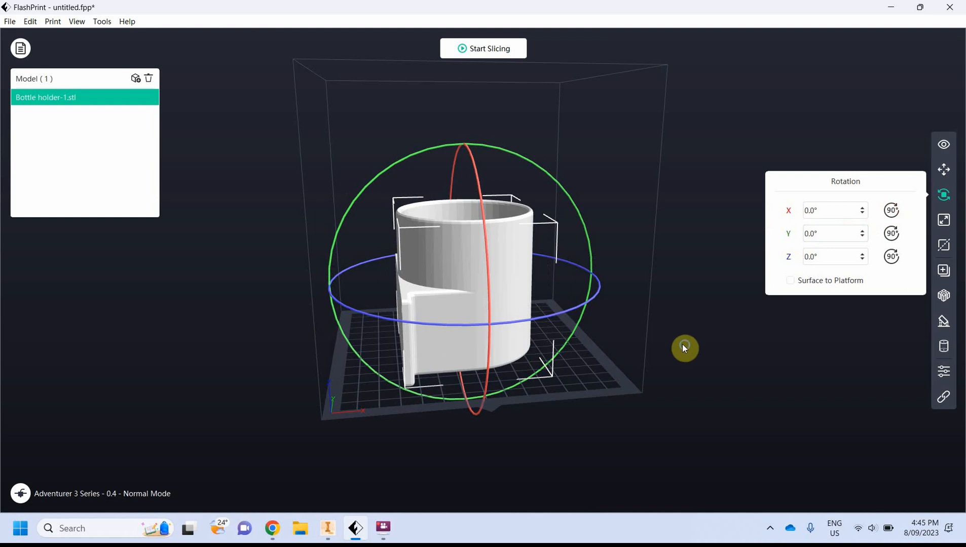
Enable Surface to Platform for the model, then deselect it
{"action": "mouse_move", "coordinate": [682, 345]}
{"action": "left_mouse_down"}
{"action": "mouse_move", "coordinate": [592, 356]}
{"action": "mouse_move", "coordinate": [573, 349]}
{"action": "mouse_move", "coordinate": [680, 345]}
{"action": "left_mouse_up"}
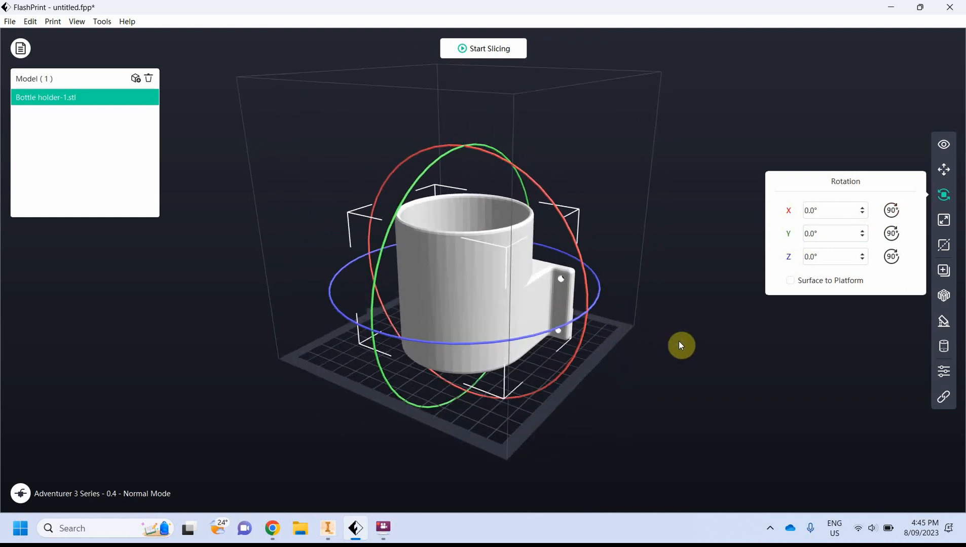
{"action": "left_click", "coordinate": [790, 281]}
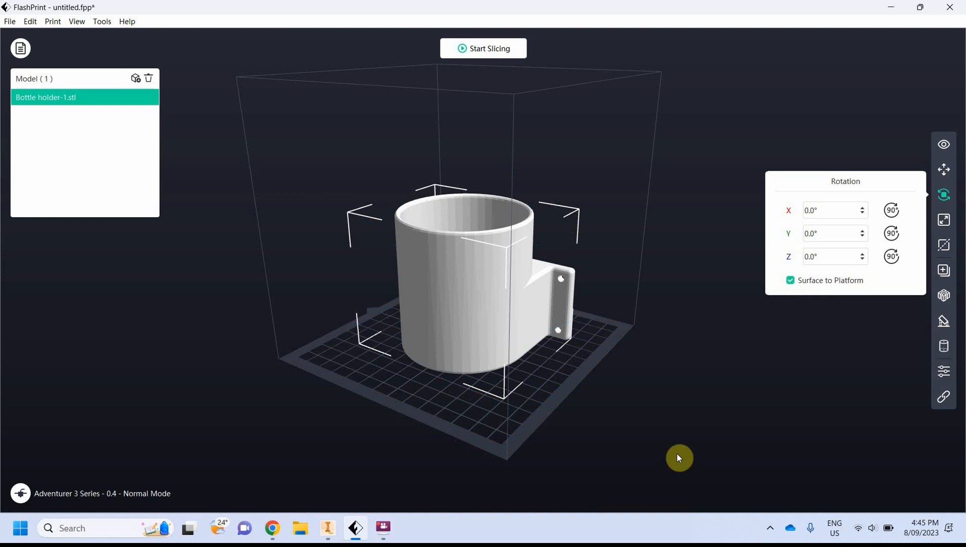
{"action": "left_click", "coordinate": [830, 145]}
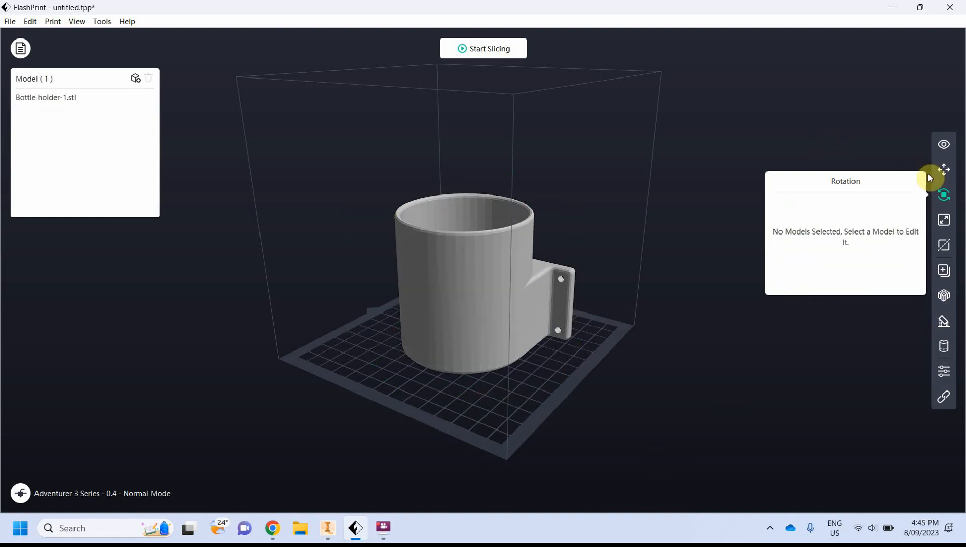
Drag the model with the Move tool toward the back of the build volume, about X -84 mm, Y -20 mm
{"action": "left_click", "coordinate": [944, 170]}
{"action": "left_click", "coordinate": [455, 288]}
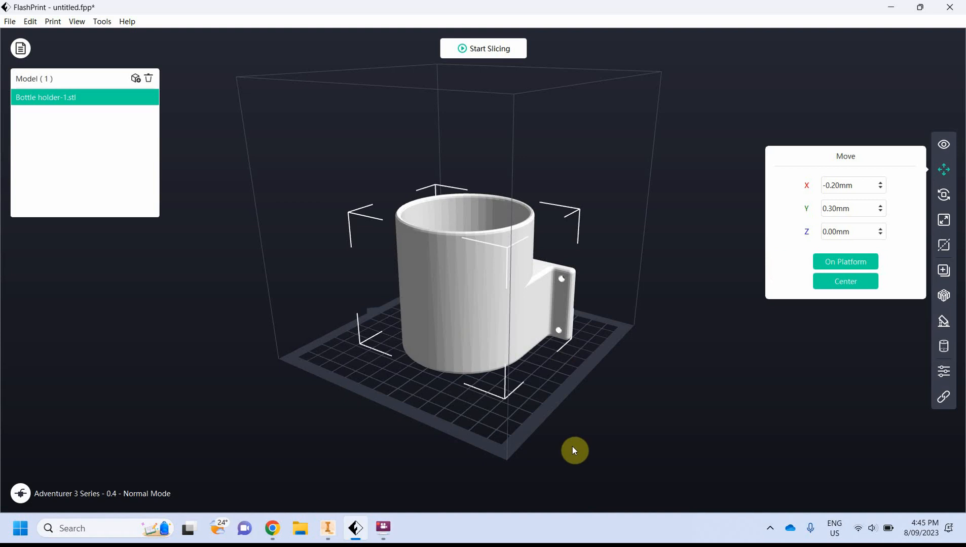
{"action": "left_click_drag", "start_coordinate": [756, 384], "coordinate": [777, 398]}
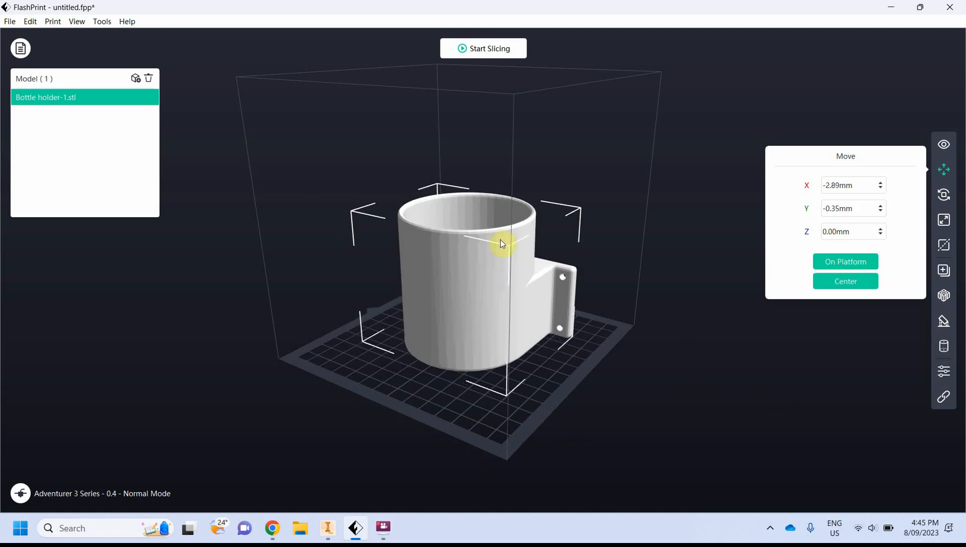
{"action": "left_click_drag", "start_coordinate": [469, 283], "coordinate": [511, 243]}
Raise the model to a Z position of 100 mm, then put it back on the platform
{"action": "left_click", "coordinate": [844, 232]}
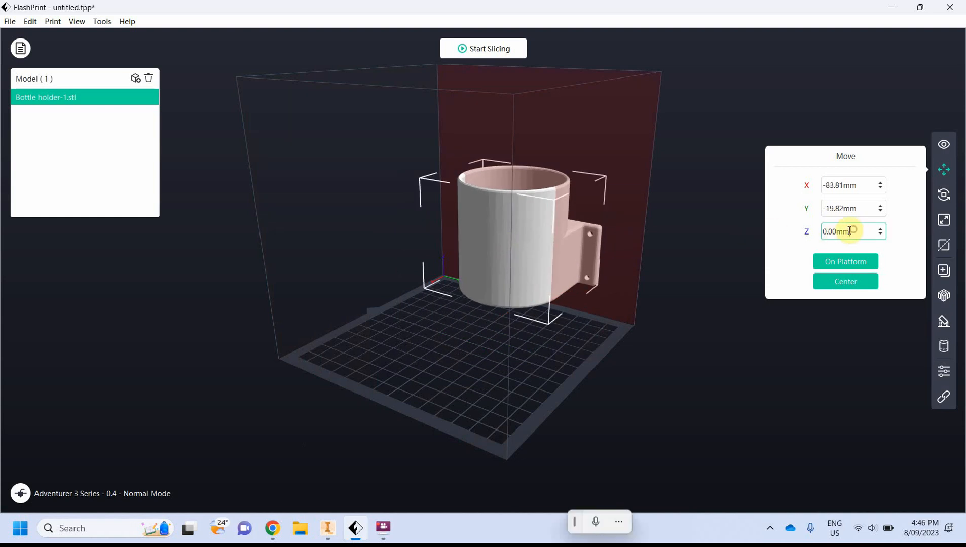
{"action": "left_click_drag", "start_coordinate": [847, 232], "coordinate": [804, 239]}
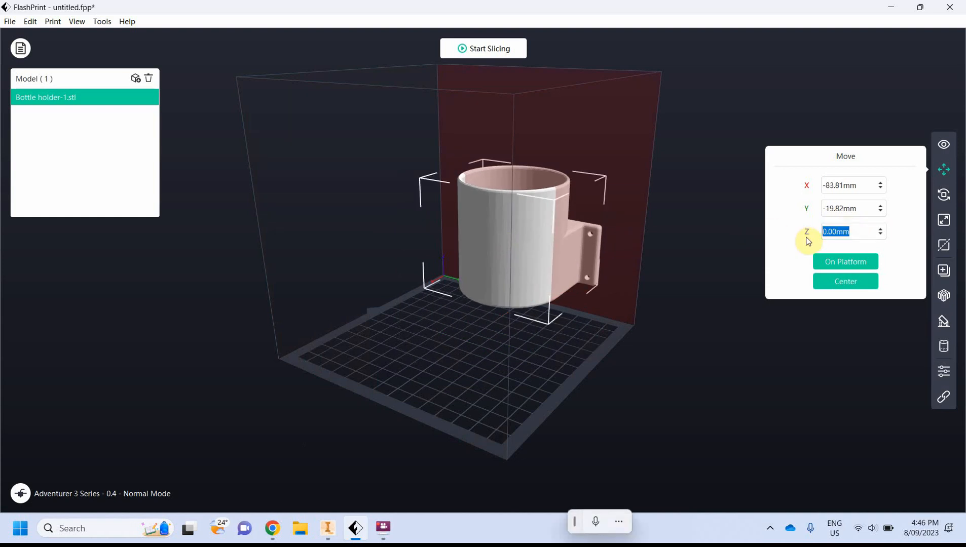
{"action": "type", "text": "100"}
{"action": "key", "text": "Return"}
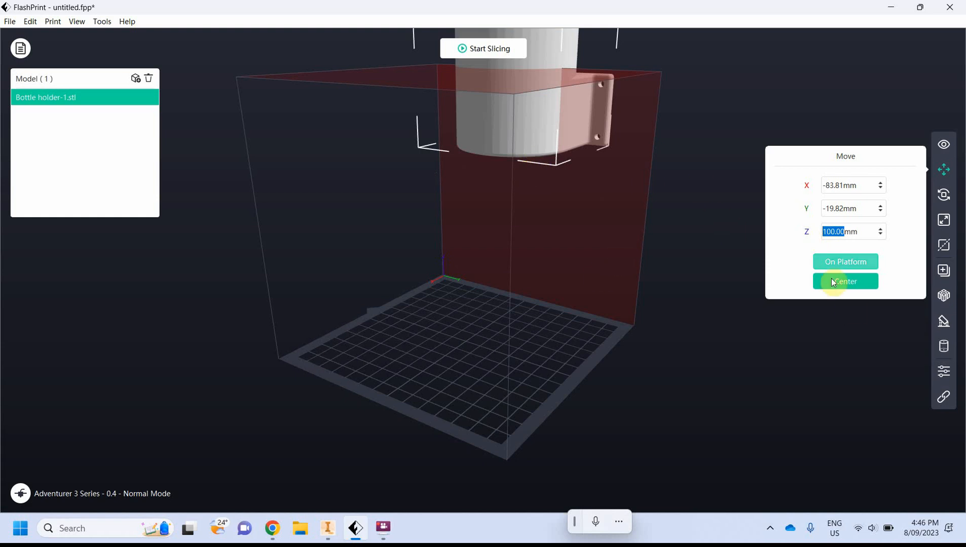
{"action": "left_click", "coordinate": [840, 262]}
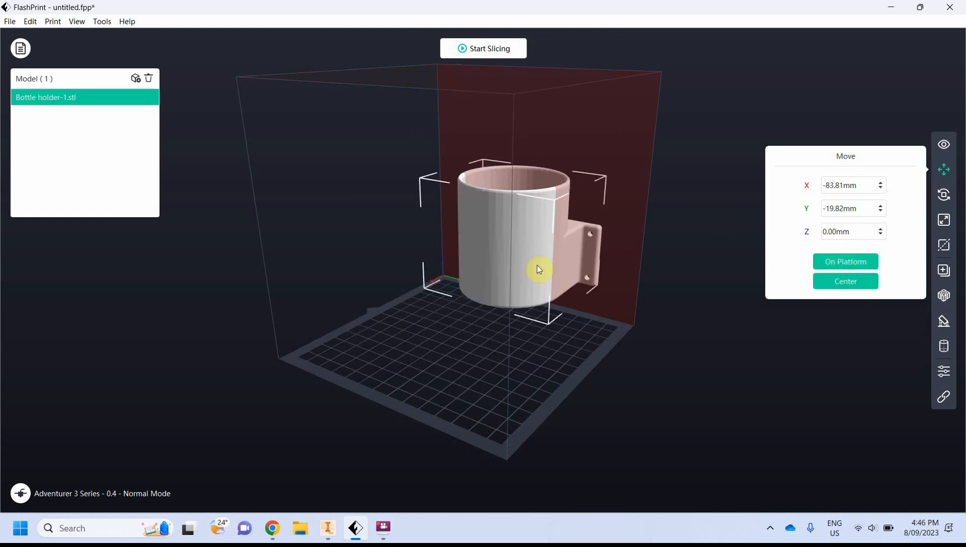
Move the model off the back wall and center it on the build platform at X 0, Y 0
{"action": "right_click_drag", "start_coordinate": [537, 266], "coordinate": [481, 276]}
{"action": "left_click_drag", "start_coordinate": [482, 277], "coordinate": [387, 291]}
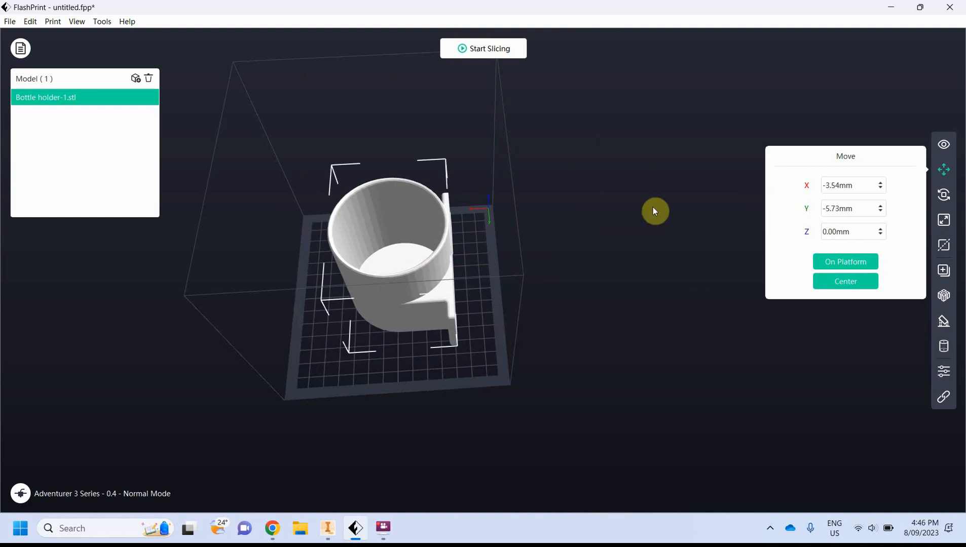
{"action": "right_click_drag", "start_coordinate": [653, 153], "coordinate": [652, 187]}
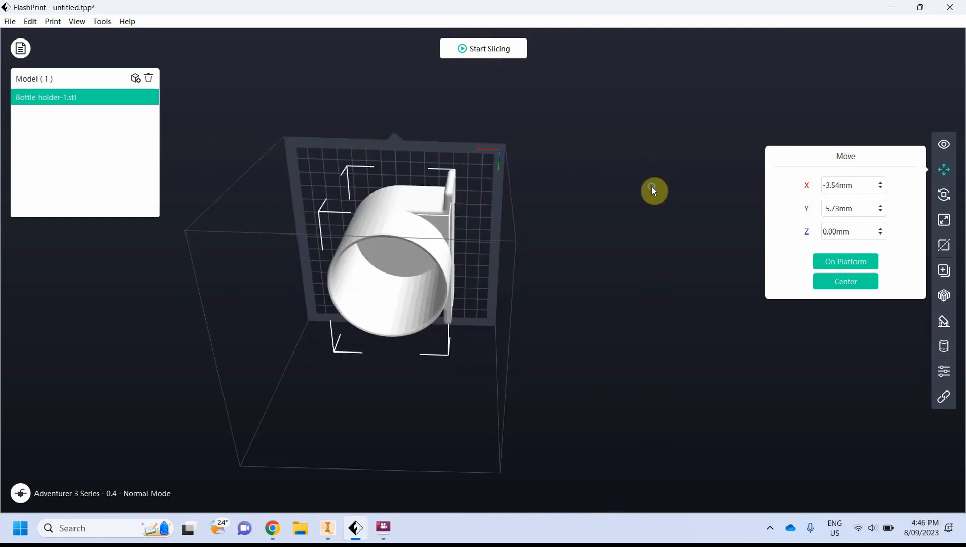
{"action": "left_click", "coordinate": [862, 282]}
Slice the model with the Standard profile, reviewing the raft settings in Expert mode with raft disabled
{"action": "right_click_drag", "start_coordinate": [466, 312], "coordinate": [607, 261]}
{"action": "right_click_drag", "start_coordinate": [584, 319], "coordinate": [630, 291]}
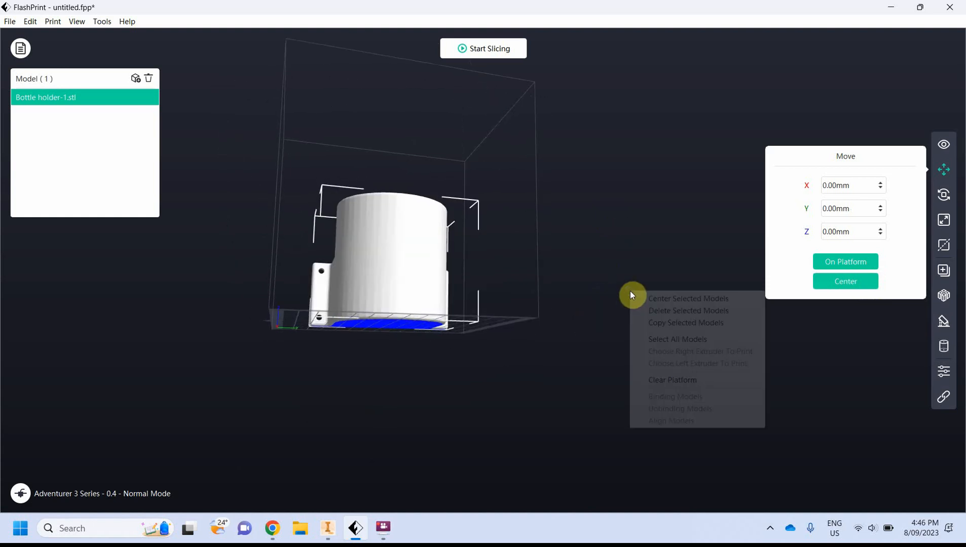
{"action": "right_click_drag", "start_coordinate": [567, 317], "coordinate": [631, 169]}
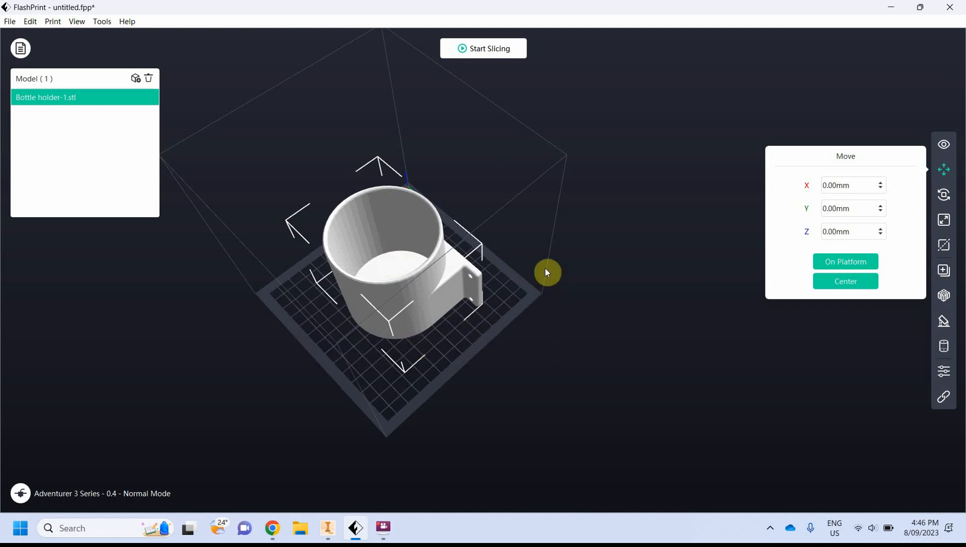
{"action": "left_click", "coordinate": [462, 51]}
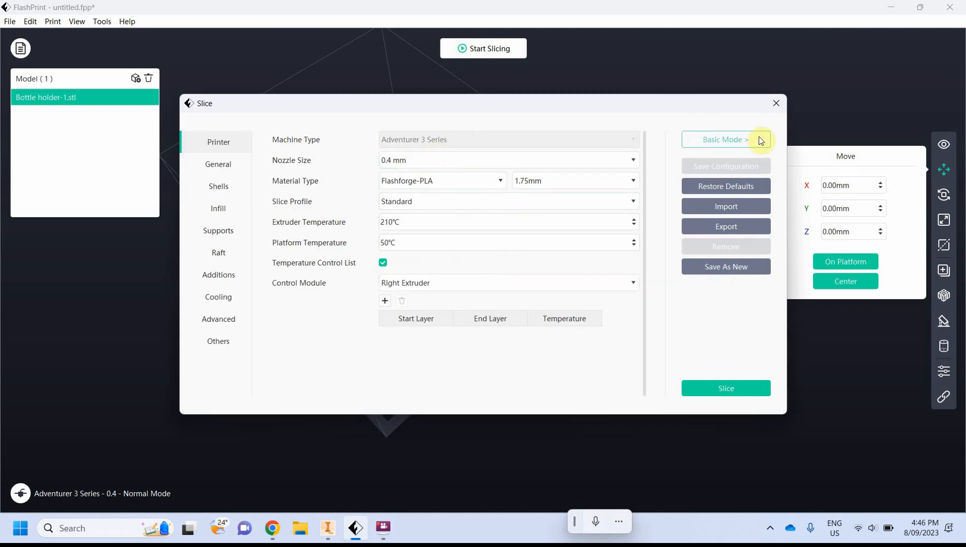
{"action": "left_click", "coordinate": [735, 142]}
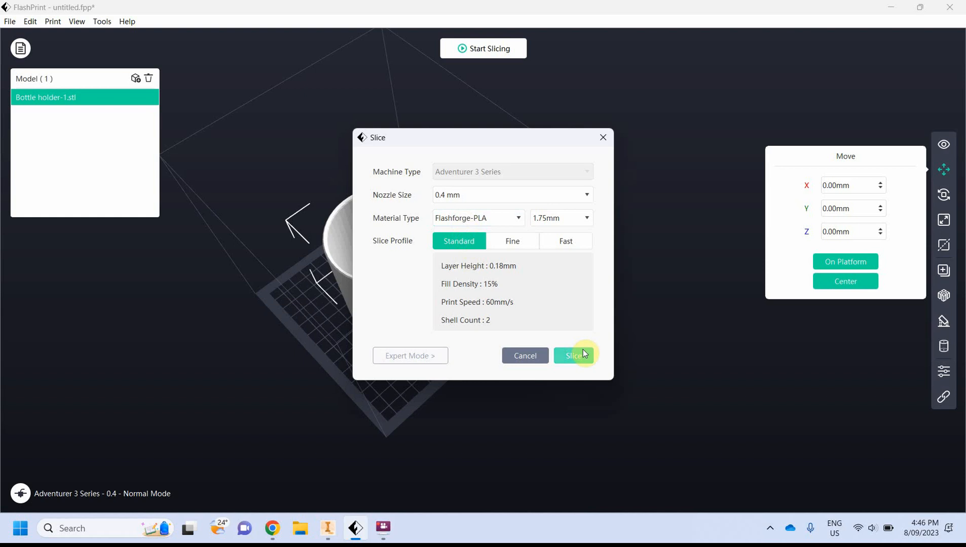
{"action": "left_click", "coordinate": [427, 355]}
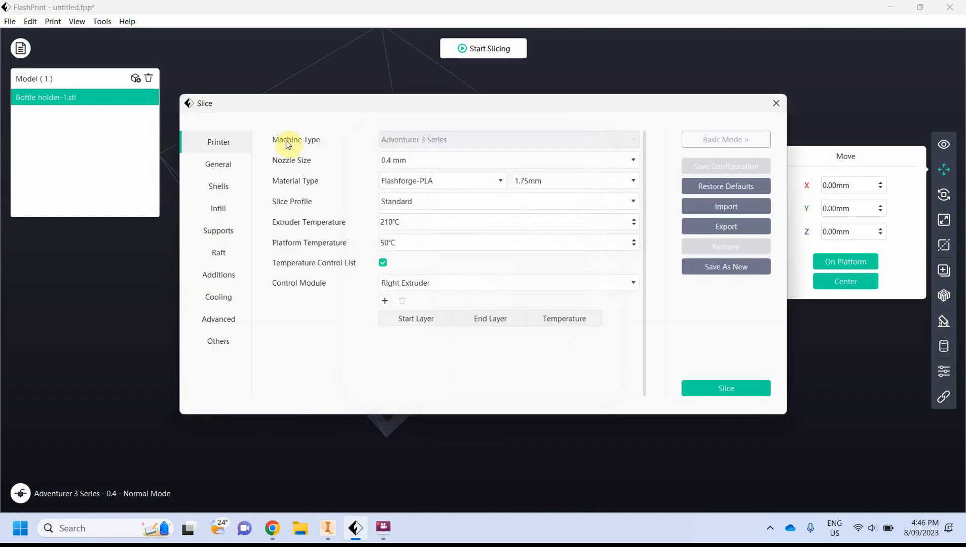
{"action": "left_click", "coordinate": [223, 253]}
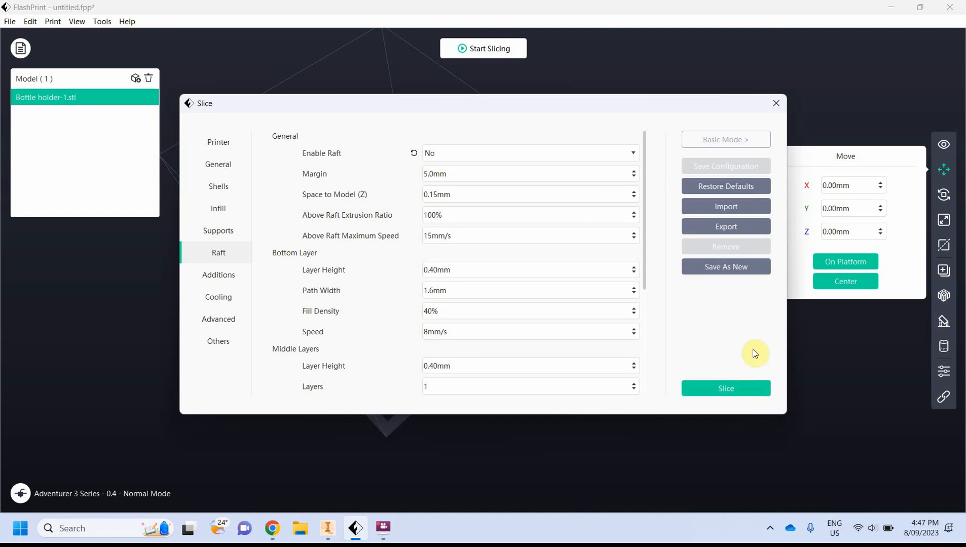
{"action": "left_click", "coordinate": [730, 388]}
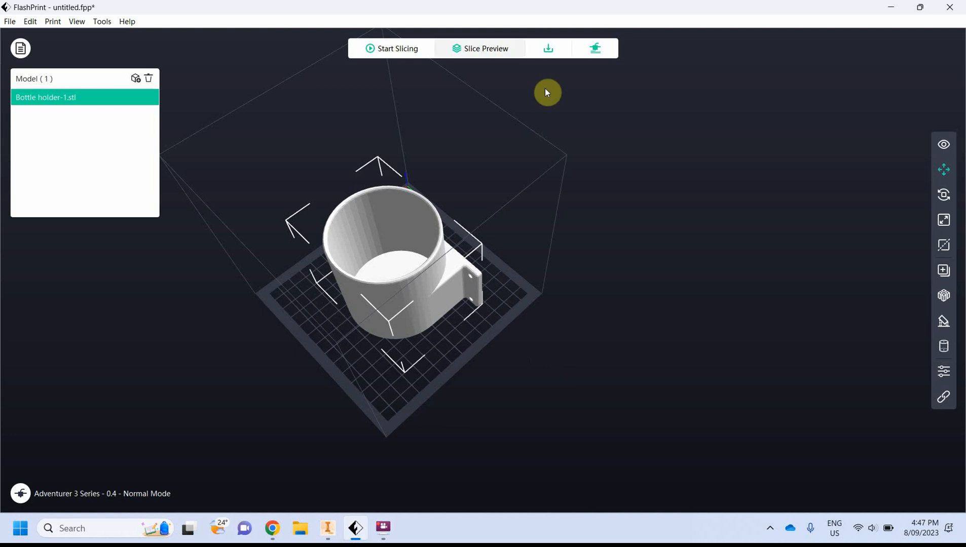
Open the slice preview and orbit around the sliced model
{"action": "left_click", "coordinate": [493, 50]}
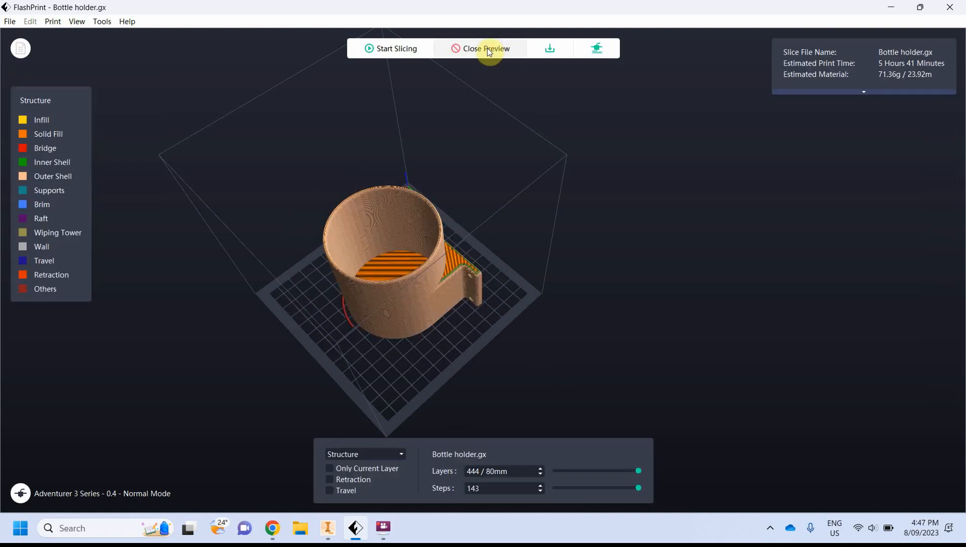
{"action": "left_click_drag", "start_coordinate": [587, 336], "coordinate": [634, 305]}
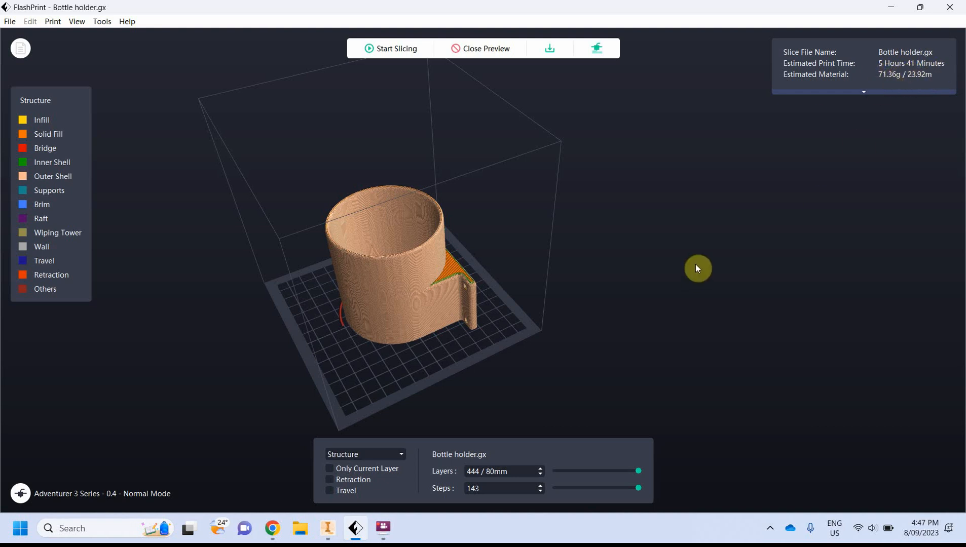
{"action": "left_click_drag", "start_coordinate": [614, 254], "coordinate": [595, 271]}
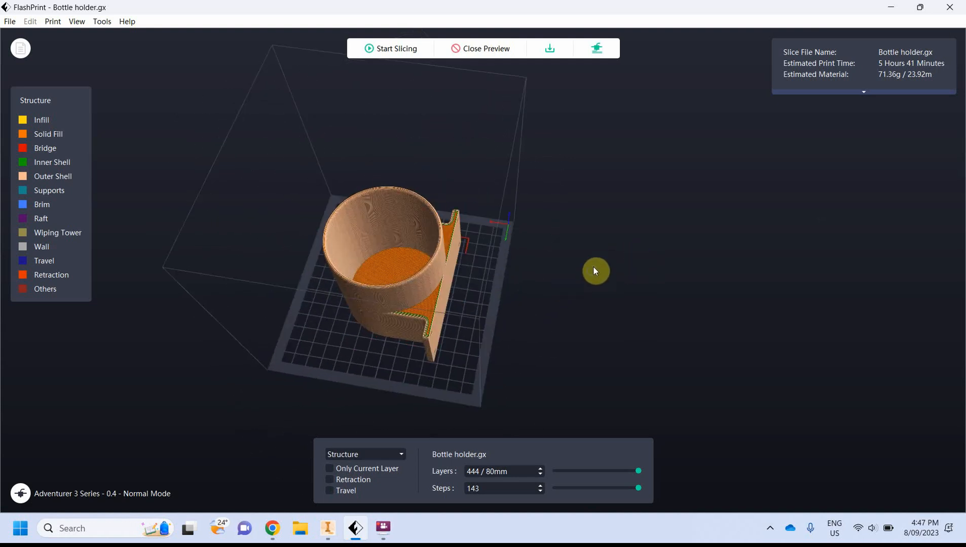
{"action": "left_click", "coordinate": [548, 49]}
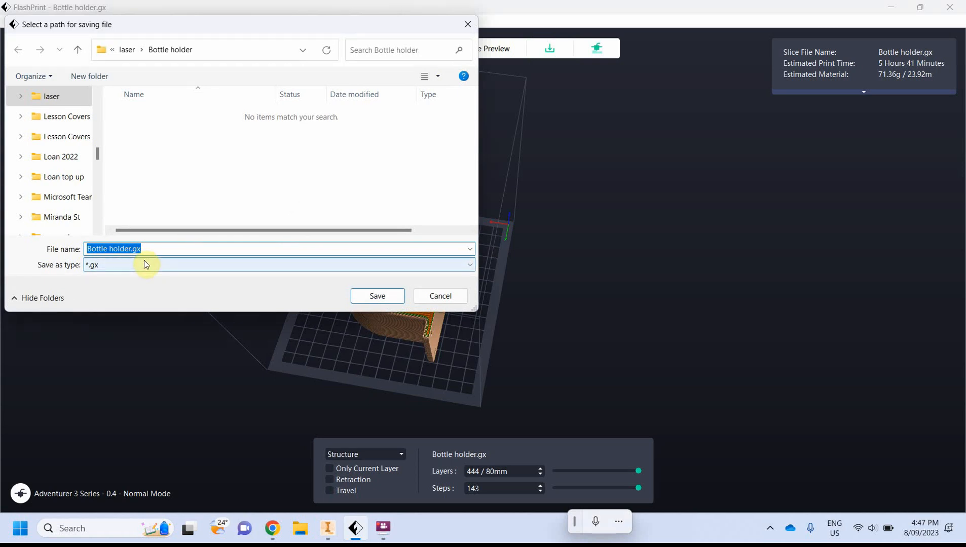
{"action": "left_click_drag", "start_coordinate": [184, 25], "coordinate": [298, 24]}
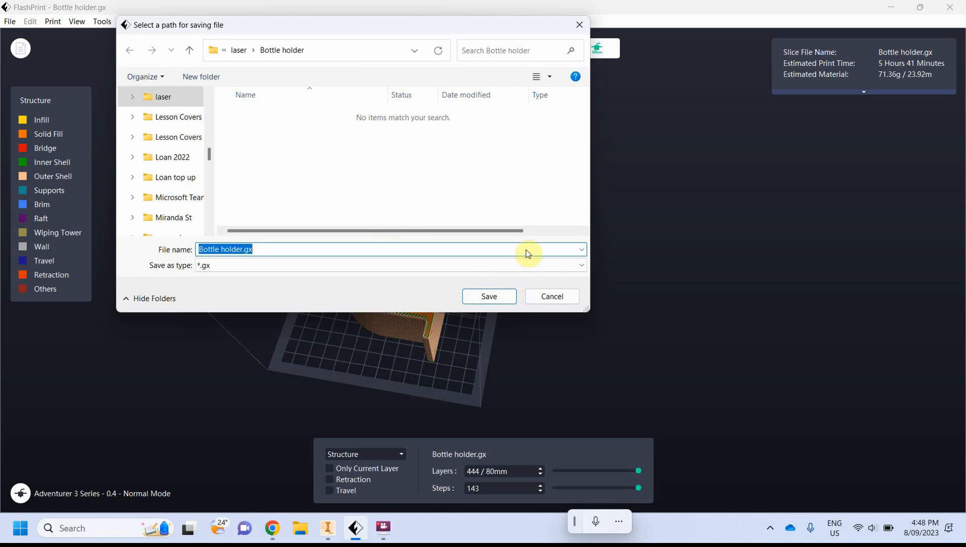
{"action": "left_click", "coordinate": [540, 299]}
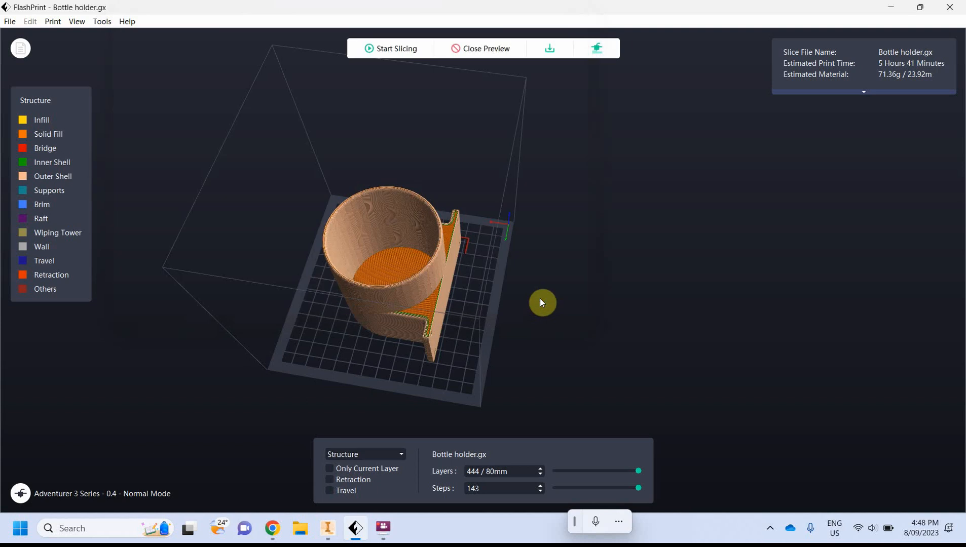
Close the slice preview and zoom in to inspect the mounting plate's screw holes
{"action": "left_click_drag", "start_coordinate": [268, 283], "coordinate": [404, 113]}
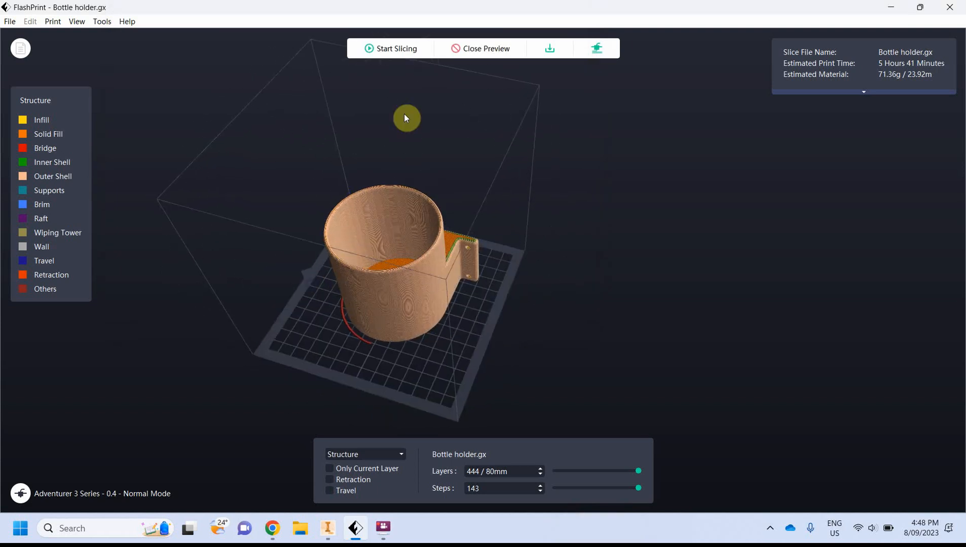
{"action": "left_click", "coordinate": [481, 51]}
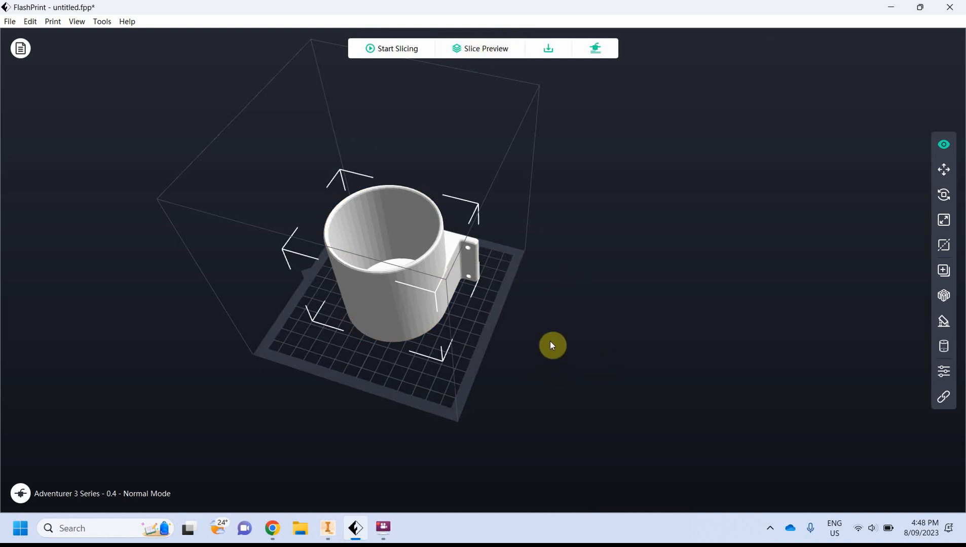
{"action": "scroll", "coordinate": [419, 295], "scroll_direction": "down", "scroll_amount": 3}
{"action": "scroll", "coordinate": [428, 284], "scroll_direction": "up", "scroll_amount": 5}
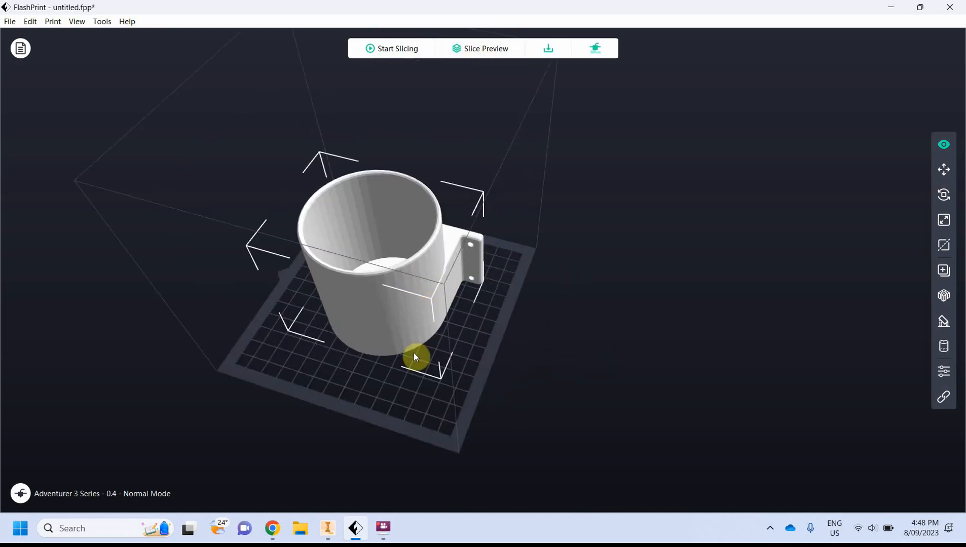
{"action": "left_click_drag", "start_coordinate": [397, 363], "coordinate": [532, 248]}
{"action": "scroll", "coordinate": [517, 248], "scroll_direction": "down", "scroll_amount": 2}
{"action": "scroll", "coordinate": [492, 246], "scroll_direction": "up", "scroll_amount": 6}
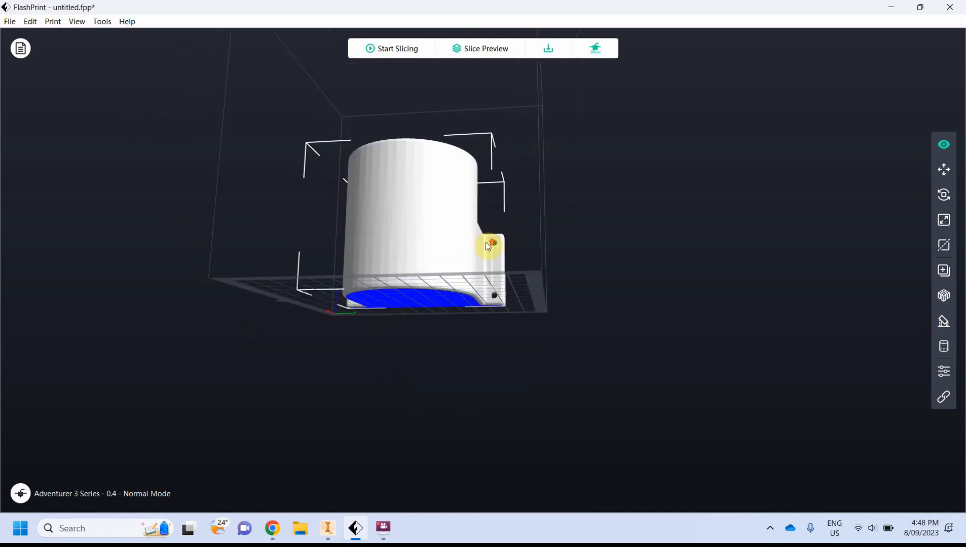
{"action": "scroll", "coordinate": [496, 244], "scroll_direction": "up", "scroll_amount": 3}
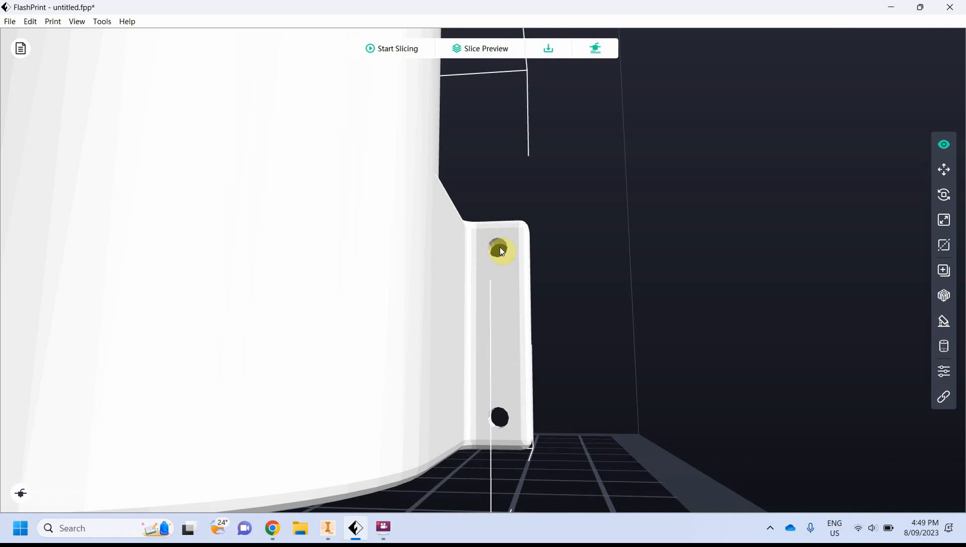
{"action": "scroll", "coordinate": [475, 328], "scroll_direction": "down", "scroll_amount": 6}
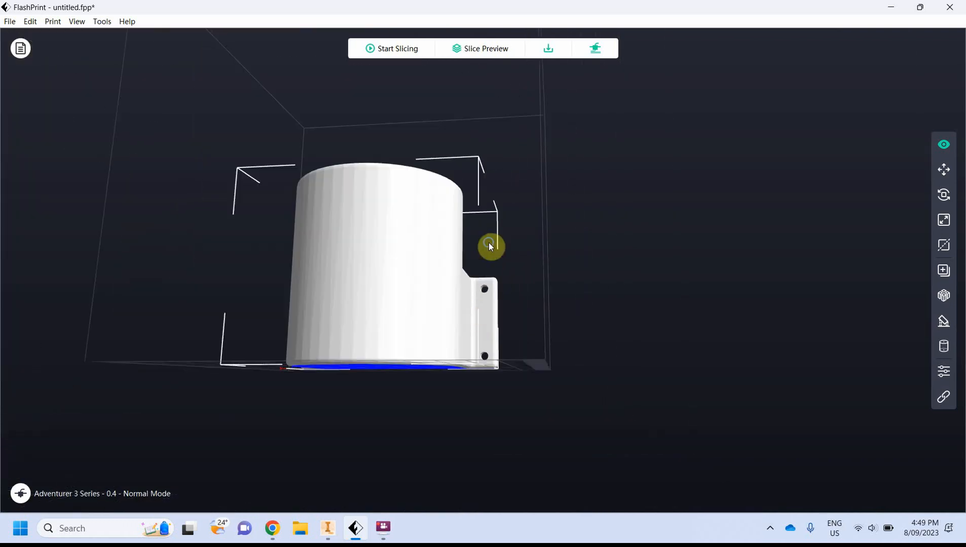
{"action": "left_click_drag", "start_coordinate": [473, 286], "coordinate": [529, 277]}
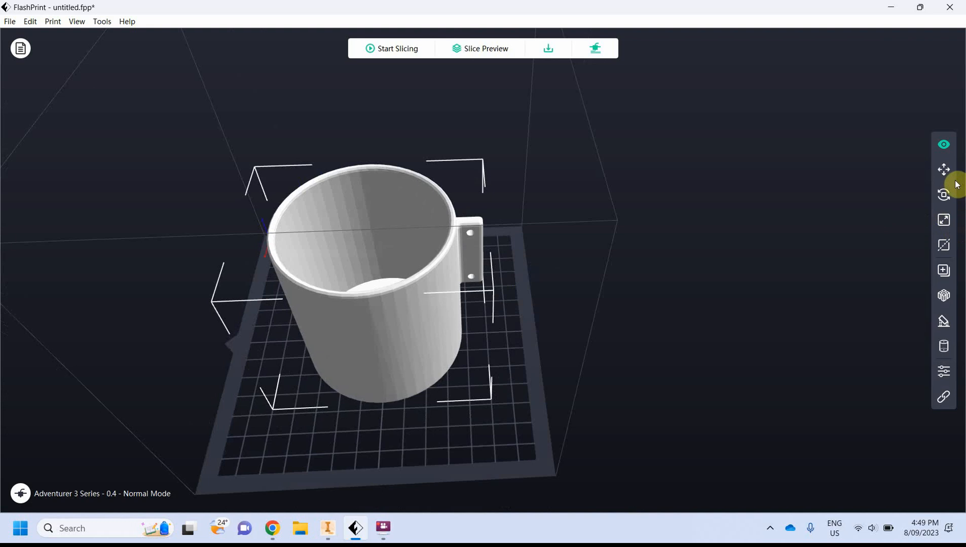
Rotate the model 90° about the Y axis so the mounting plate faces upward
{"action": "left_click", "coordinate": [944, 195]}
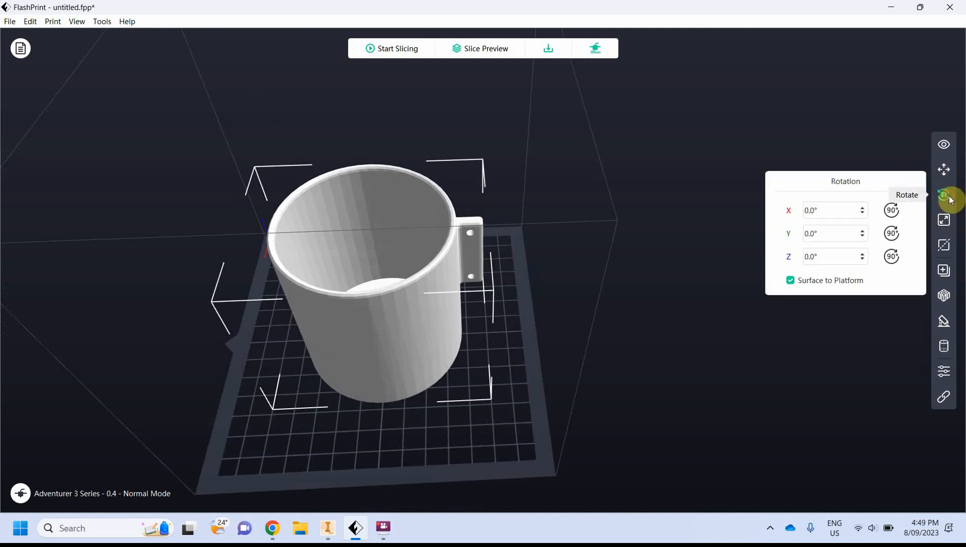
{"action": "left_click", "coordinate": [892, 234]}
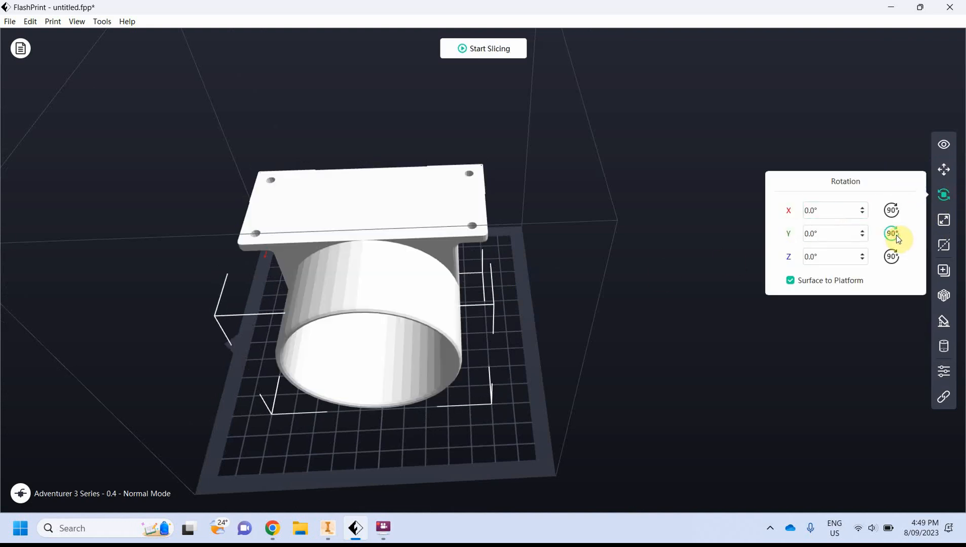
{"action": "left_click_drag", "start_coordinate": [381, 423], "coordinate": [478, 390]}
{"action": "left_click_drag", "start_coordinate": [475, 392], "coordinate": [403, 396]}
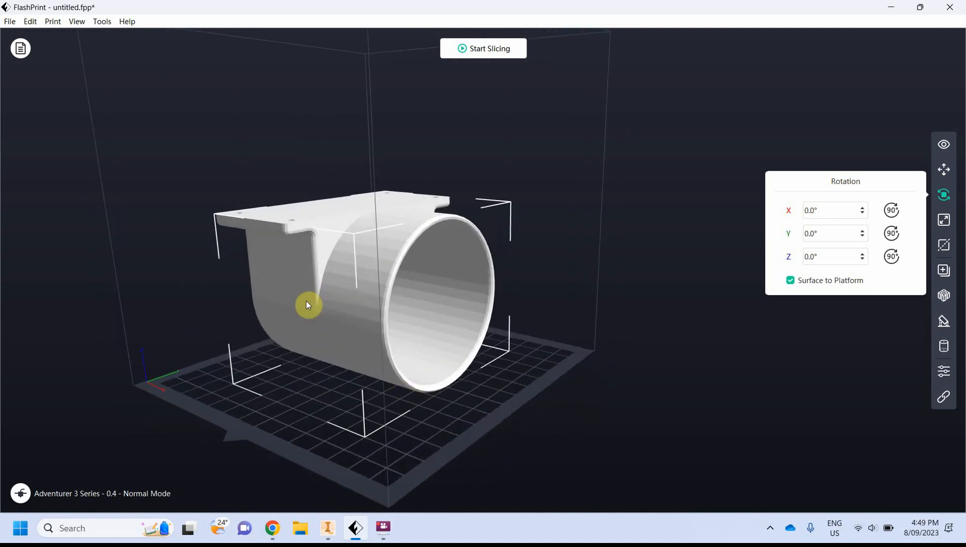
{"action": "left_click_drag", "start_coordinate": [286, 251], "coordinate": [442, 181]}
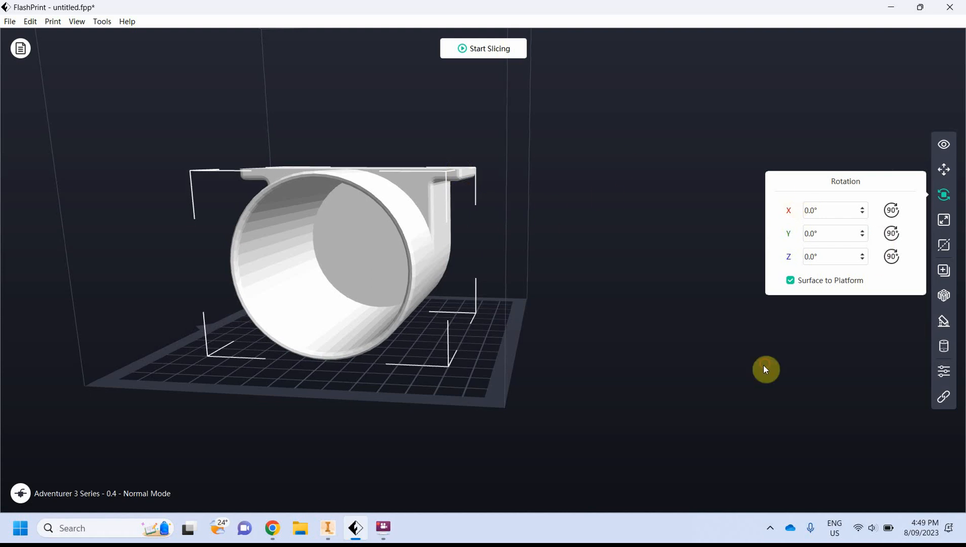
Add automatic supports of the linear pillar type to the rotated model, then leave the supports options
{"action": "right_click", "coordinate": [647, 240]}
{"action": "left_click", "coordinate": [649, 242]}
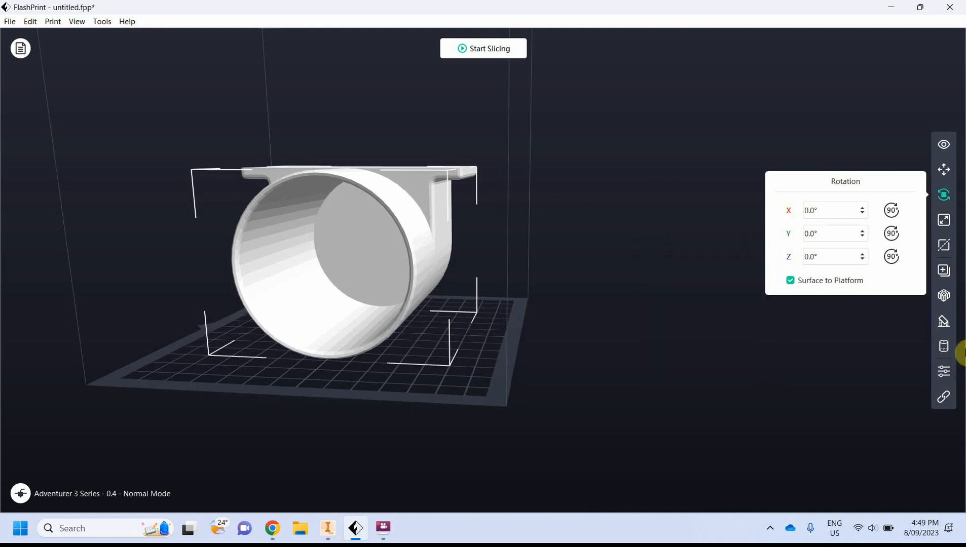
{"action": "left_click", "coordinate": [944, 320]}
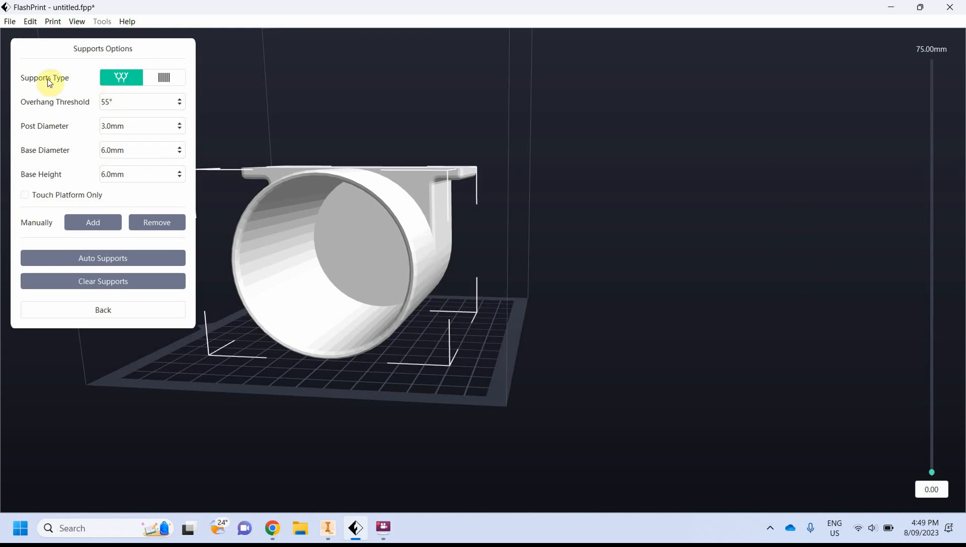
{"action": "left_click", "coordinate": [168, 78]}
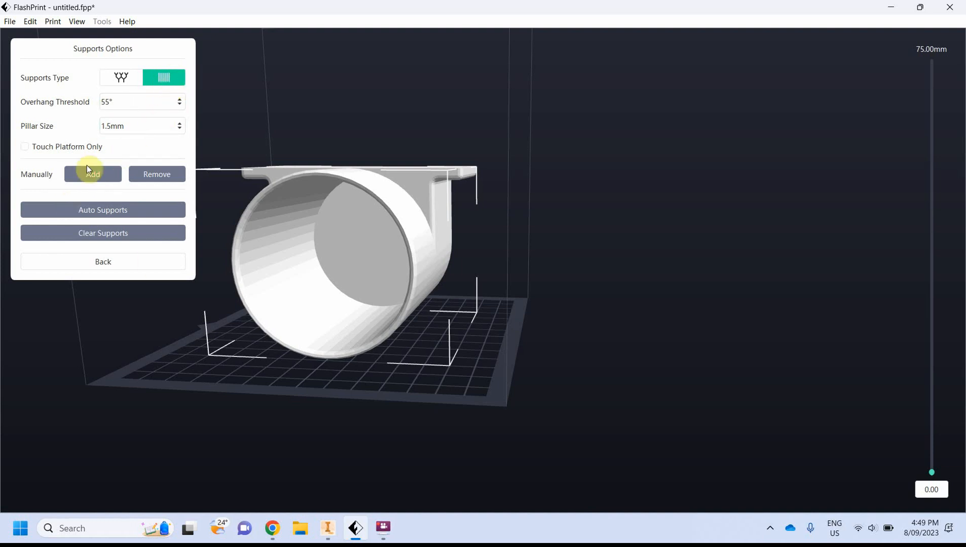
{"action": "left_click", "coordinate": [106, 213]}
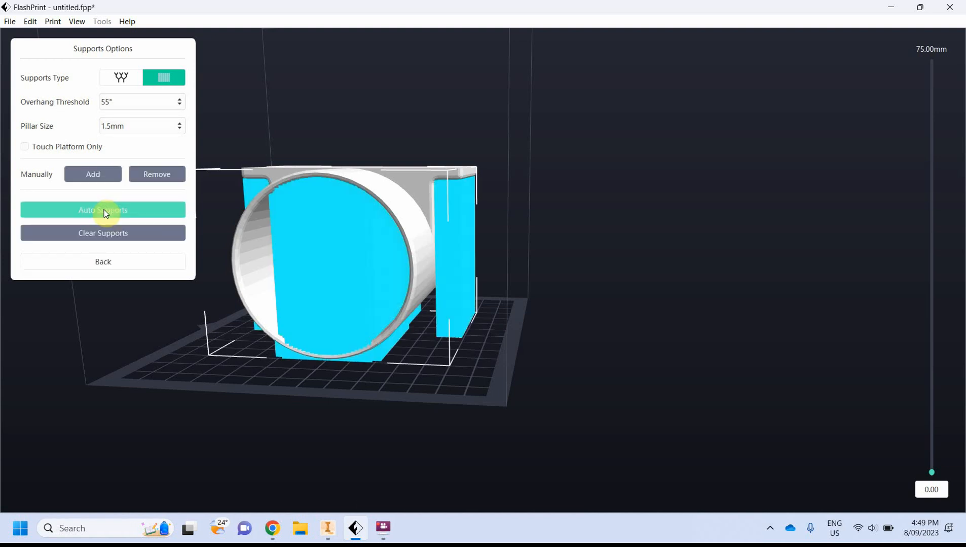
{"action": "mouse_move", "coordinate": [300, 313]}
{"action": "left_mouse_down"}
{"action": "mouse_move", "coordinate": [280, 284]}
{"action": "mouse_move", "coordinate": [323, 281]}
{"action": "mouse_move", "coordinate": [287, 280]}
{"action": "mouse_move", "coordinate": [240, 309]}
{"action": "mouse_move", "coordinate": [250, 298]}
{"action": "mouse_move", "coordinate": [306, 300]}
{"action": "left_mouse_up"}
{"action": "left_click_drag", "start_coordinate": [414, 240], "coordinate": [403, 267]}
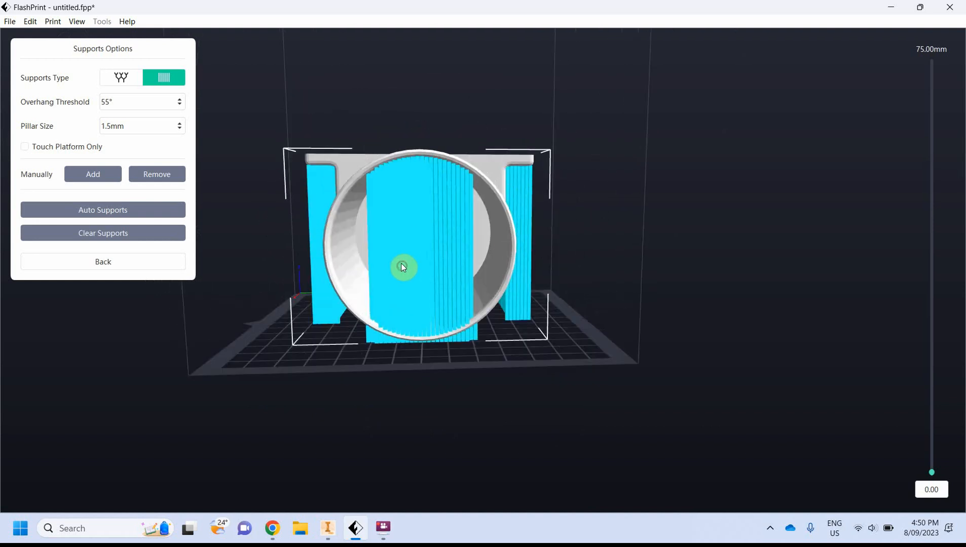
{"action": "left_click", "coordinate": [143, 262]}
Slice the supported model and open the slice preview
{"action": "left_click", "coordinate": [468, 48]}
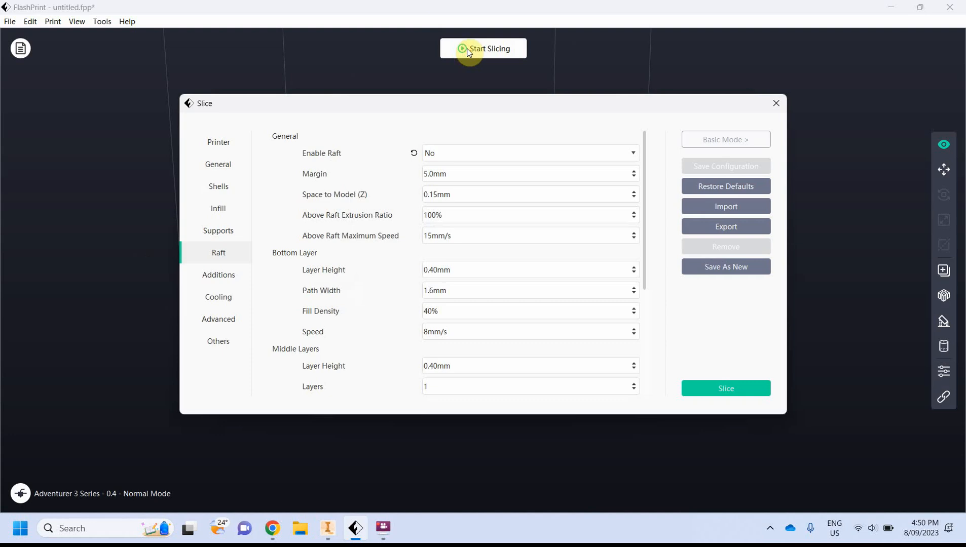
{"action": "left_click", "coordinate": [733, 392]}
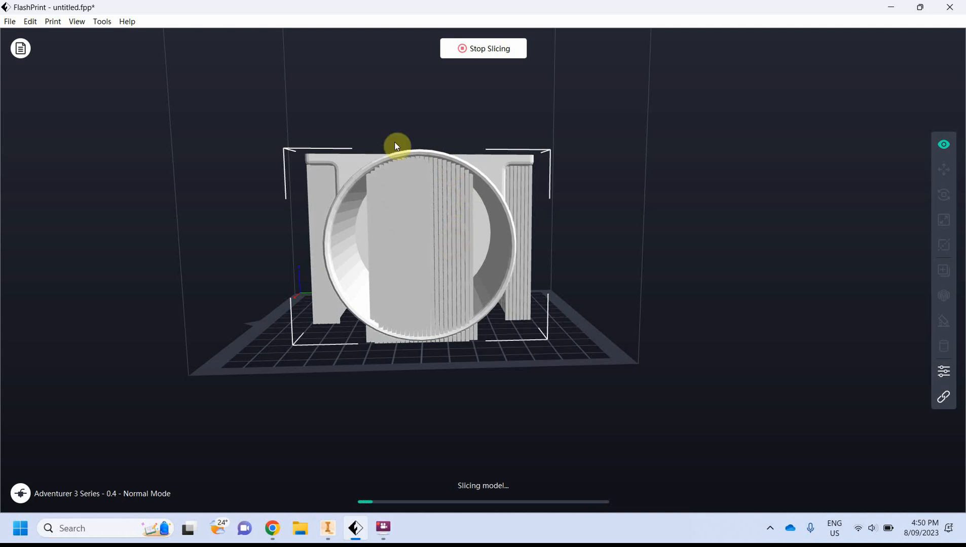
{"action": "left_click_drag", "start_coordinate": [247, 284], "coordinate": [276, 301]}
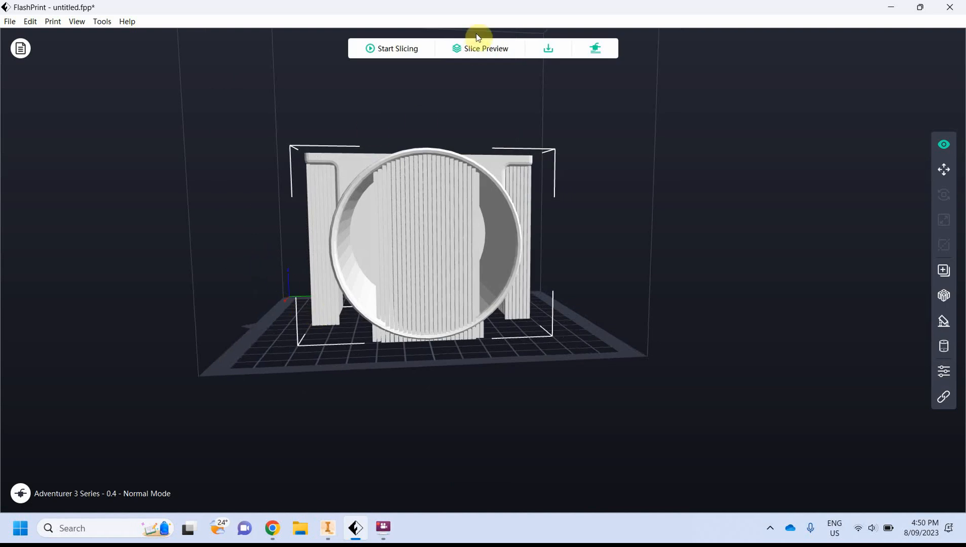
{"action": "left_click", "coordinate": [477, 49]}
{"action": "mouse_move", "coordinate": [256, 297]}
{"action": "left_mouse_down"}
{"action": "mouse_move", "coordinate": [311, 304]}
{"action": "mouse_move", "coordinate": [255, 296]}
{"action": "left_mouse_up"}
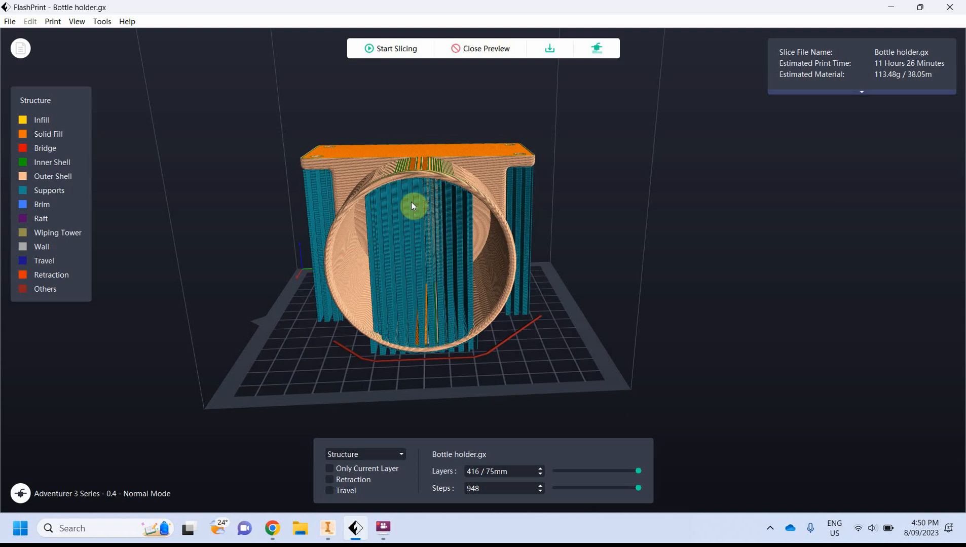
{"action": "left_click", "coordinate": [386, 527]}
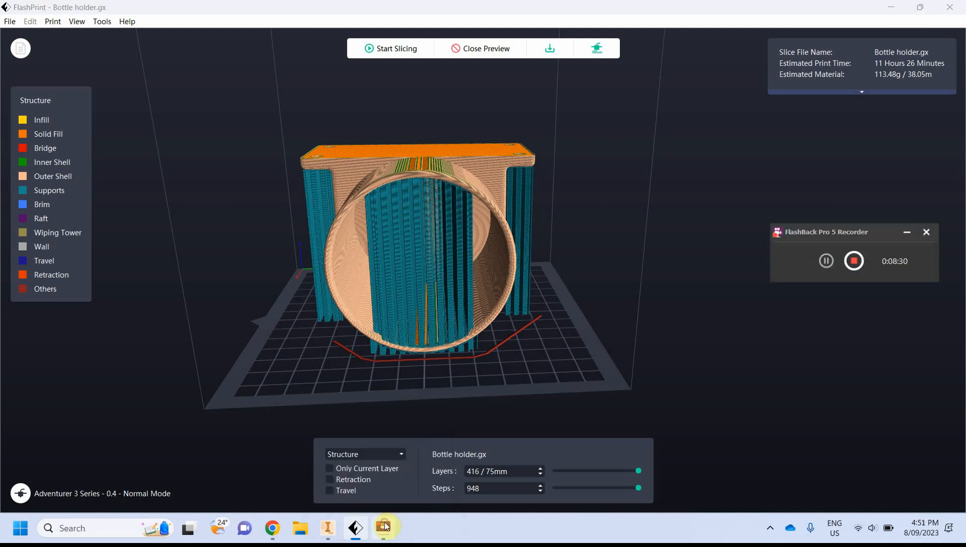